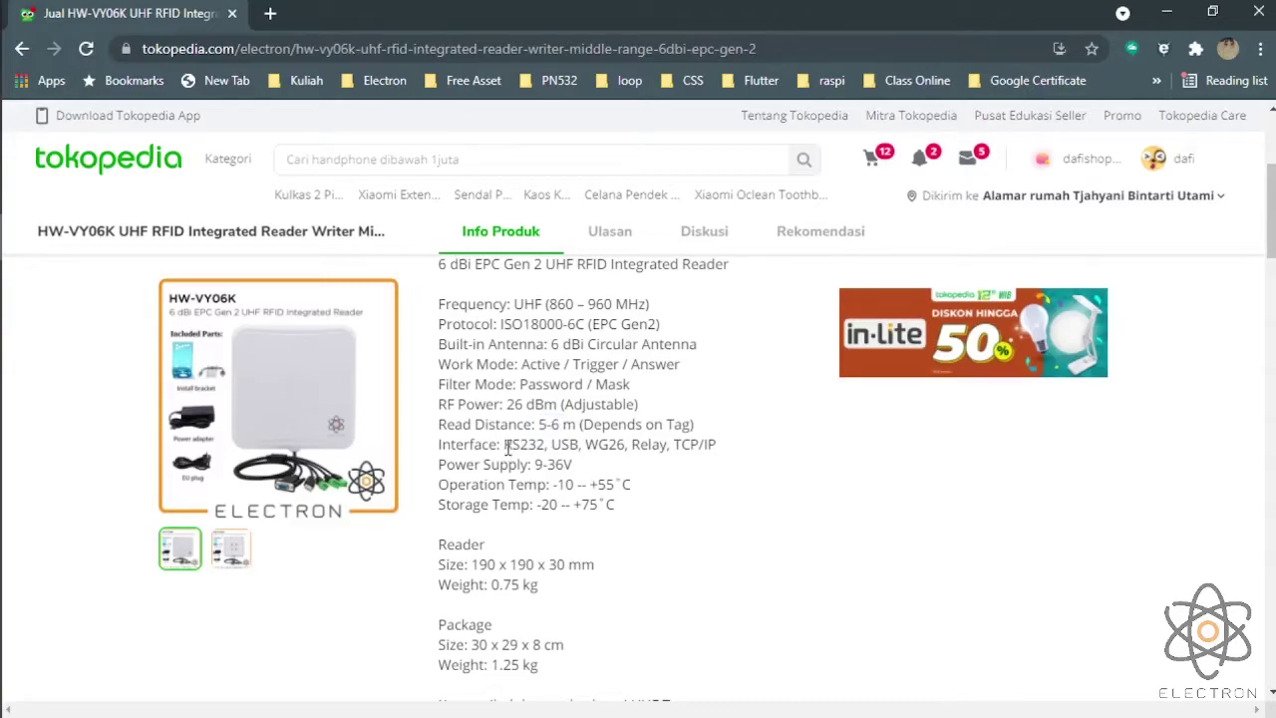
Examine the Interface line in the HW-VY06K product specifications, marking its supported connection types
{"action": "left_click_drag", "start_coordinate": [504, 447], "coordinate": [720, 448]}
{"action": "left_click", "coordinate": [661, 448]}
{"action": "left_click_drag", "start_coordinate": [716, 448], "coordinate": [503, 445]}
{"action": "left_click", "coordinate": [604, 451]}
{"action": "left_click_drag", "start_coordinate": [632, 451], "coordinate": [669, 451]}
Bring up the Protokol Dokumentasi folder and point out the SDK and Sample Code and Demo Software v2.9 zip archives
{"action": "left_click_drag", "start_coordinate": [1275, 285], "coordinate": [833, 114]}
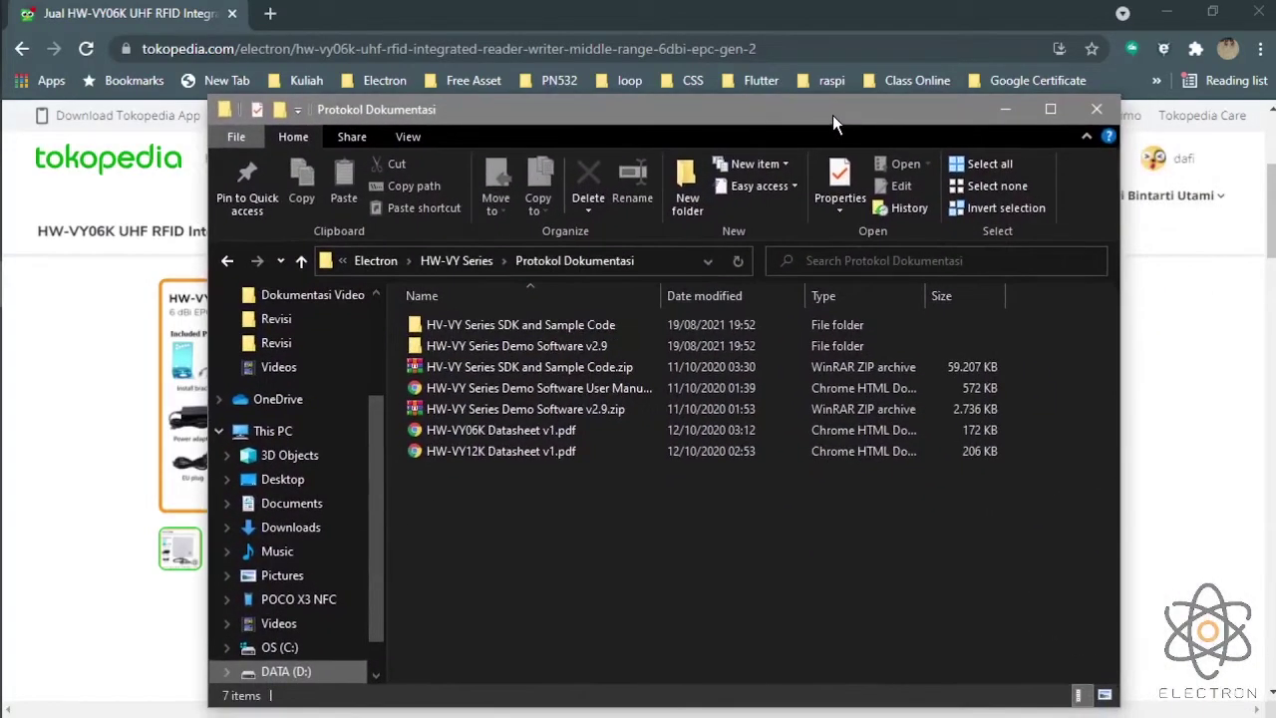
{"action": "left_click", "coordinate": [530, 375]}
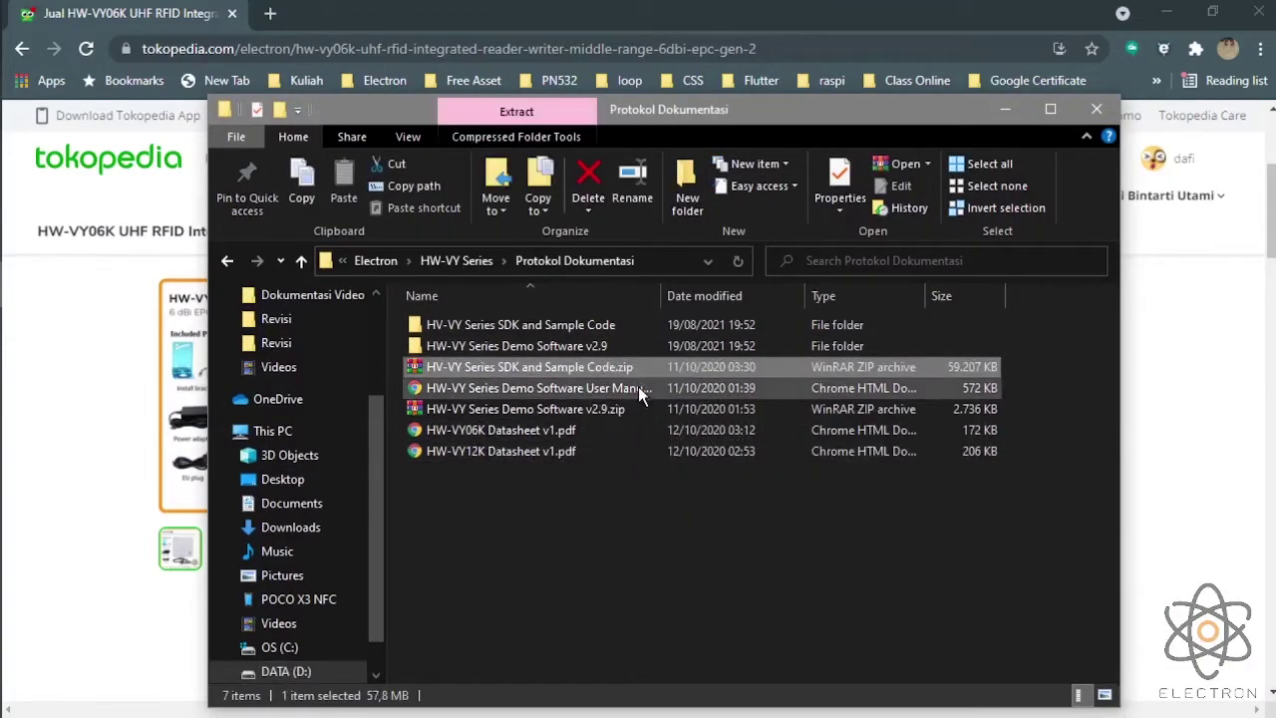
{"action": "left_click", "coordinate": [619, 411], "text": "ctrl"}
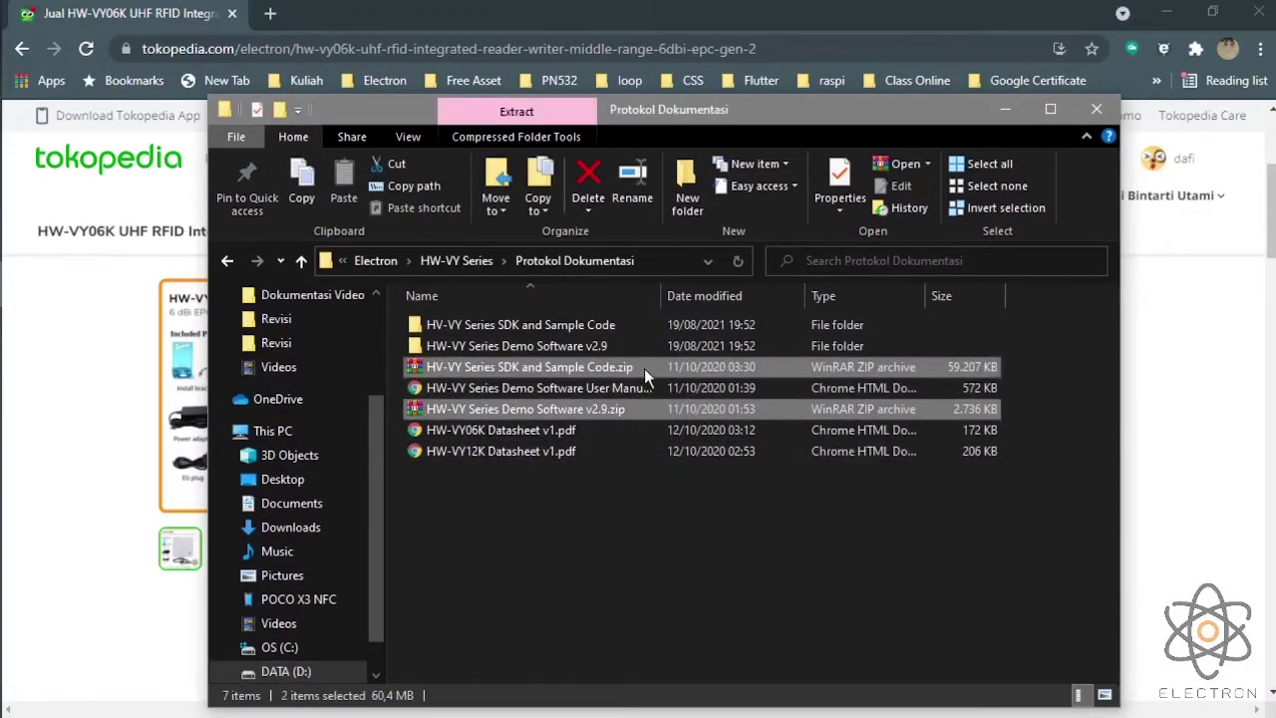
{"action": "left_click", "coordinate": [697, 543]}
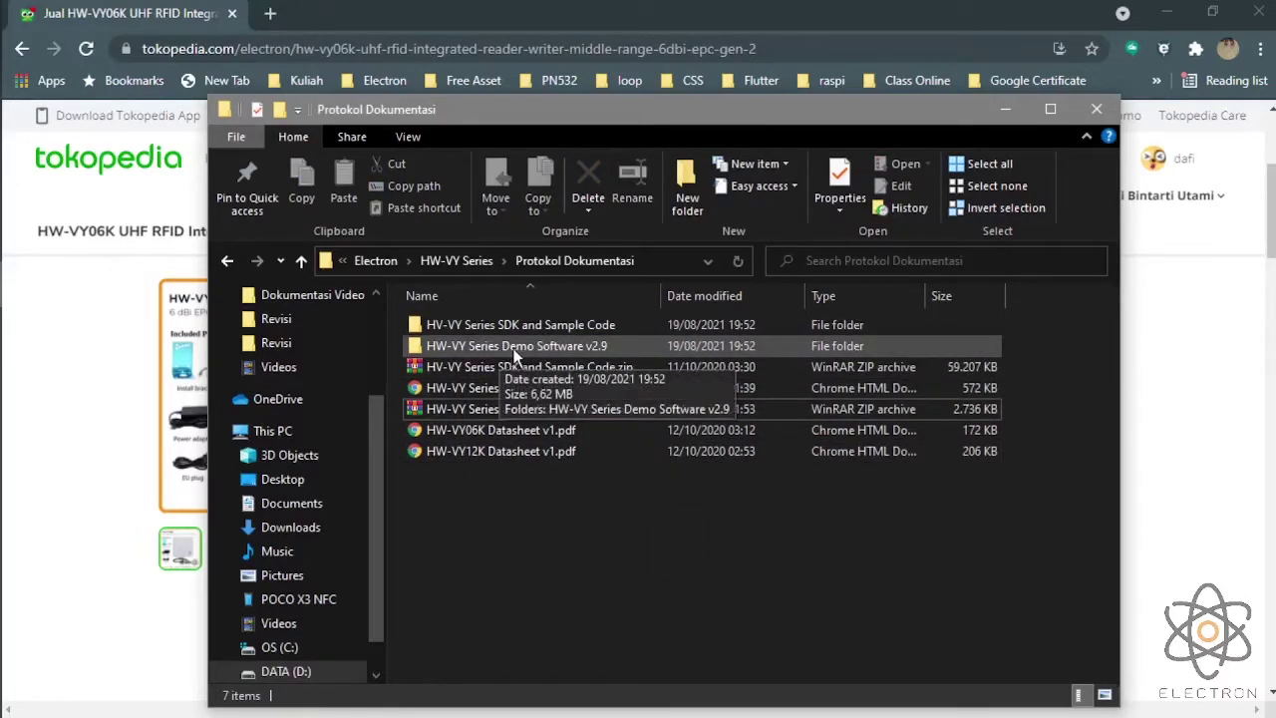
Launch UHFReader.exe from the nested HW-VY Series Demo Software v2.9 folder and reposition its window for full view
{"action": "double_click", "coordinate": [572, 350]}
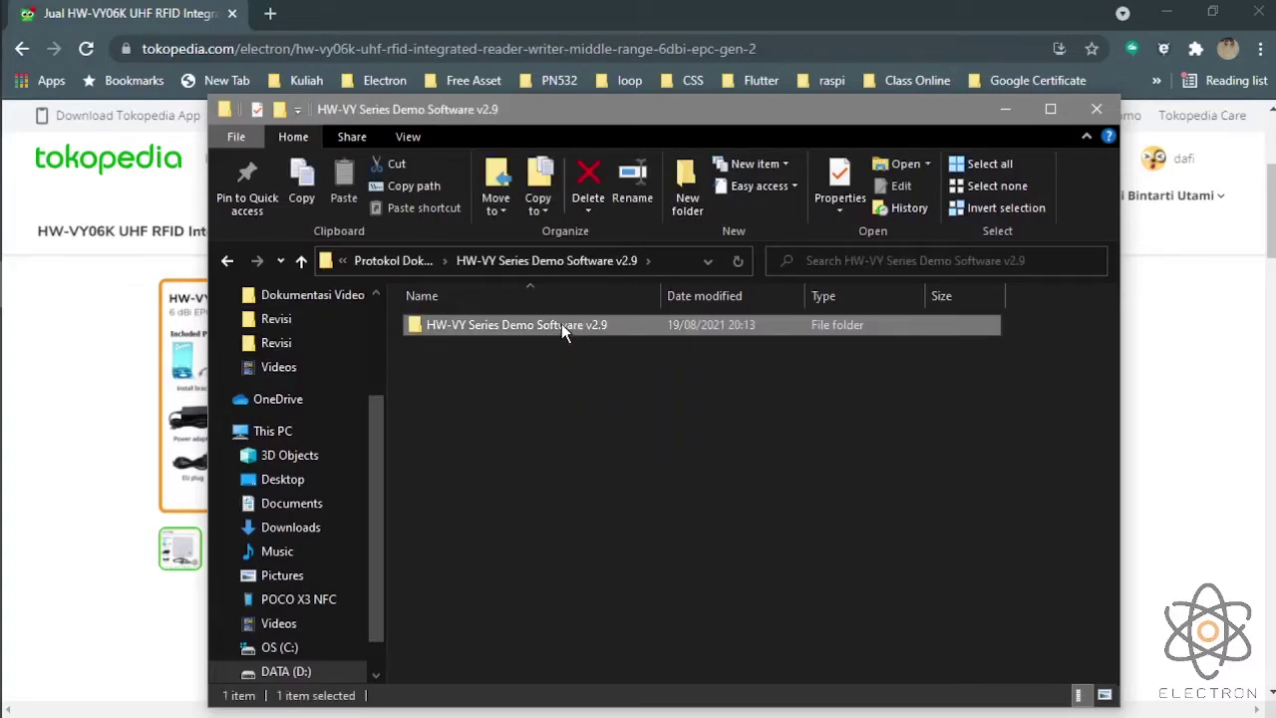
{"action": "double_click", "coordinate": [562, 323]}
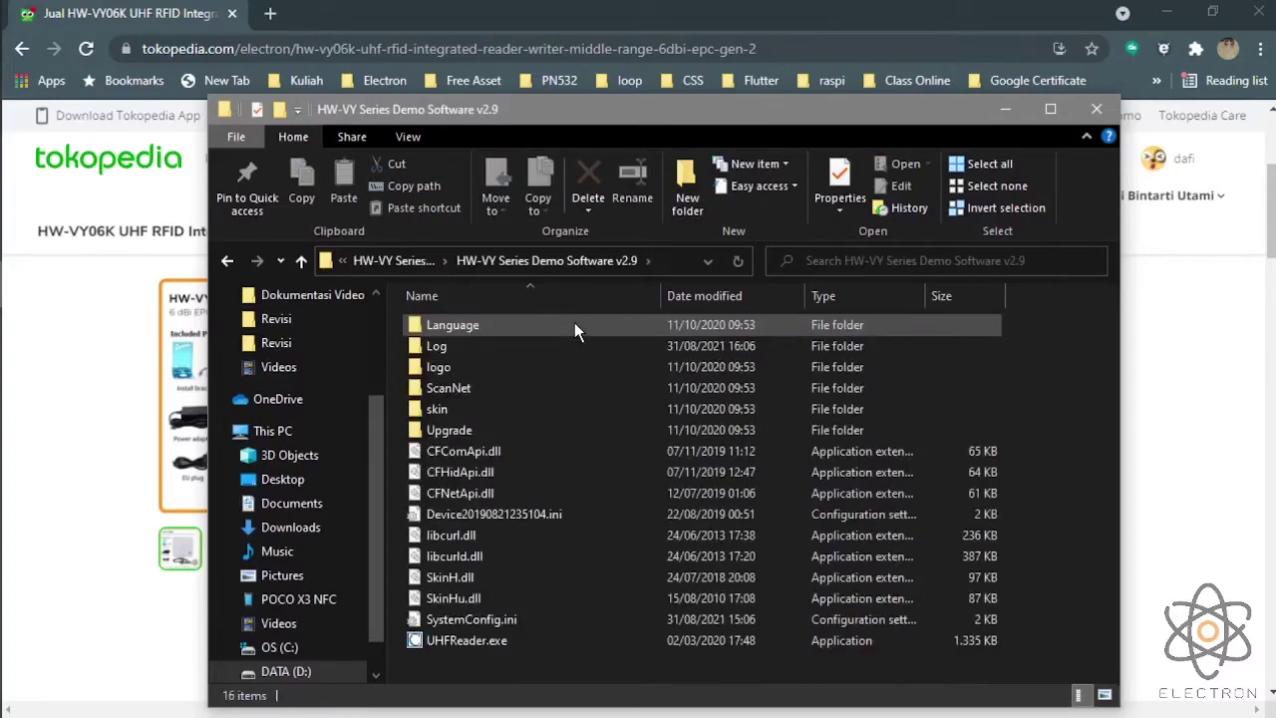
{"action": "double_click", "coordinate": [544, 642]}
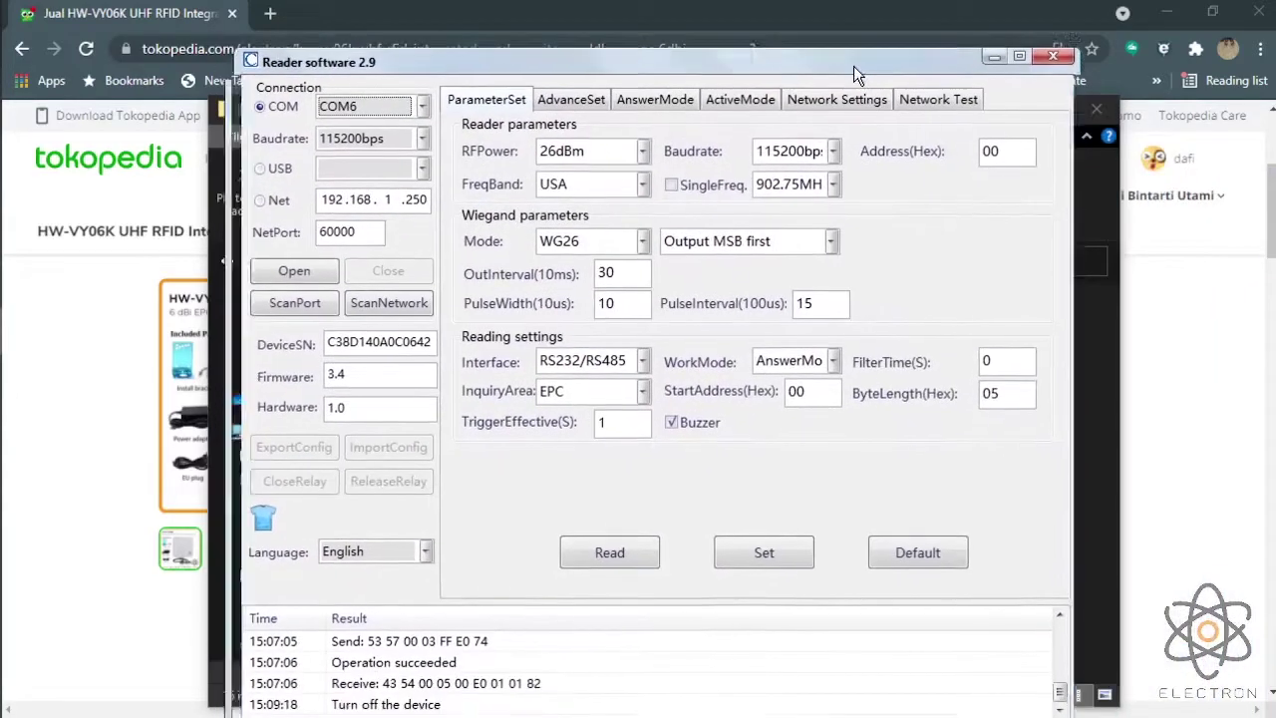
{"action": "left_click_drag", "start_coordinate": [853, 66], "coordinate": [852, 33]}
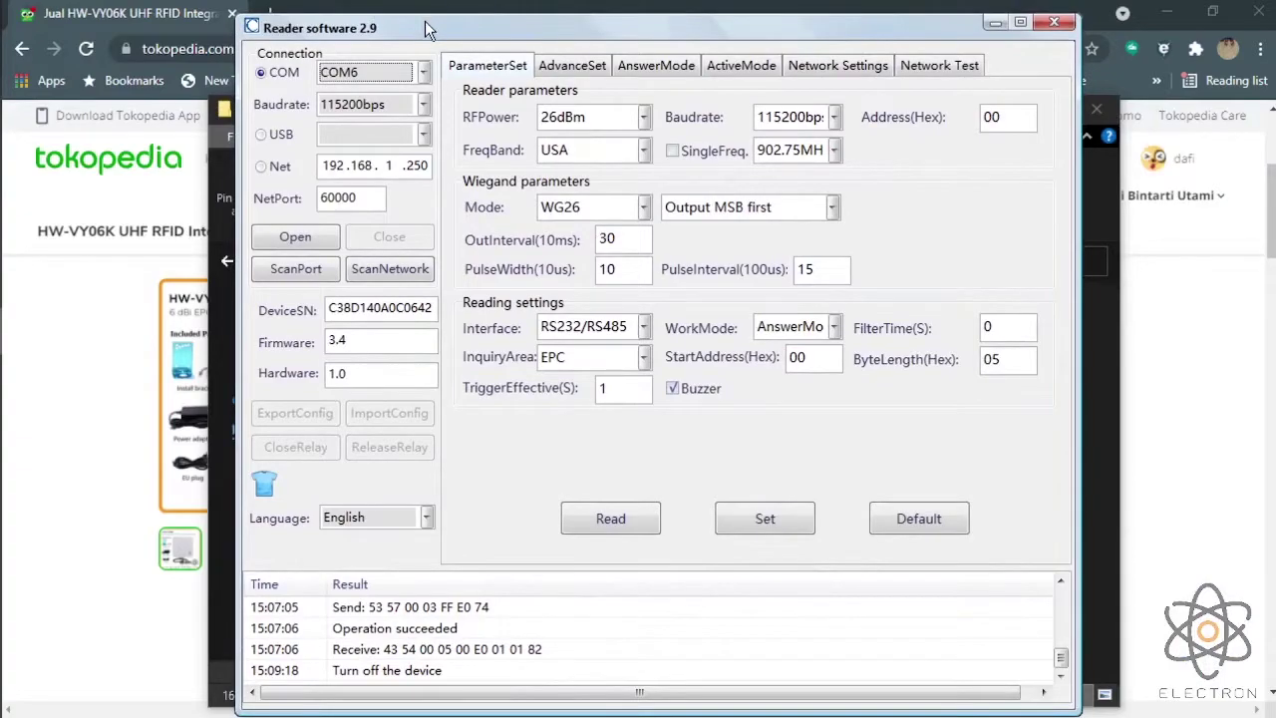
{"action": "left_click_drag", "start_coordinate": [425, 21], "coordinate": [394, 16]}
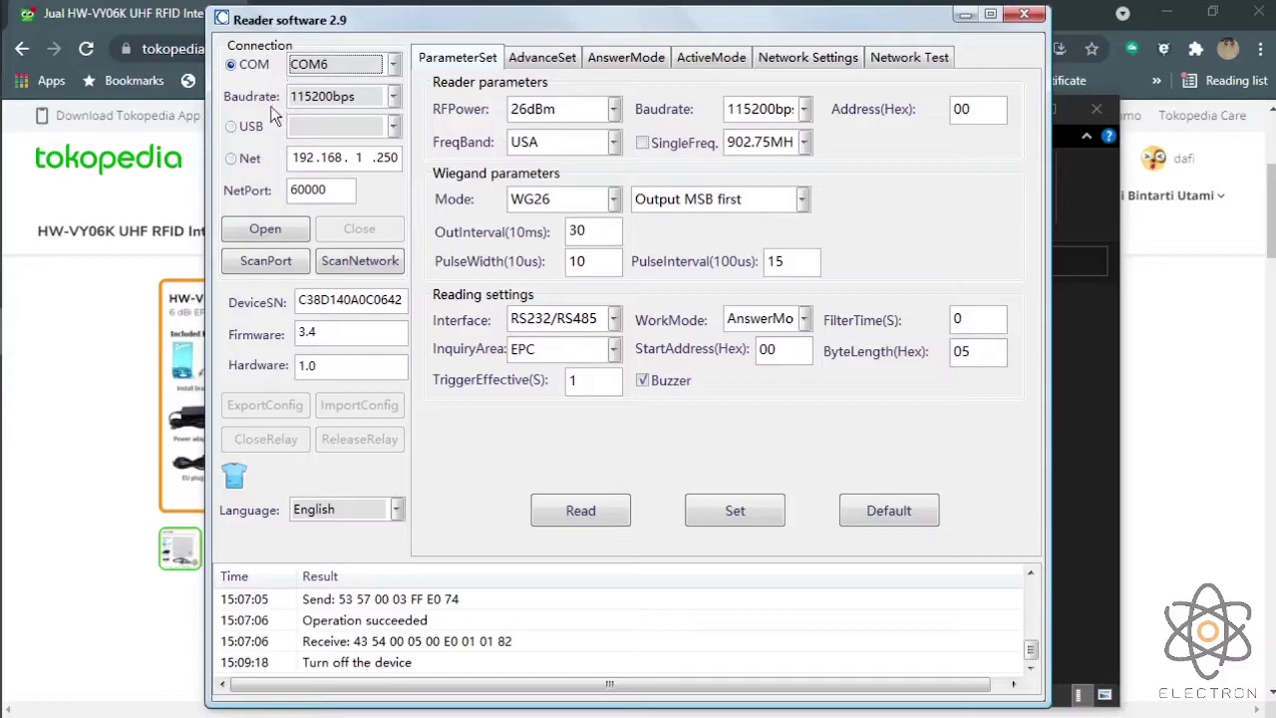
Scan for the reader's serial port, open the connection on COM7, and check the newest log entries
{"action": "left_click", "coordinate": [276, 259]}
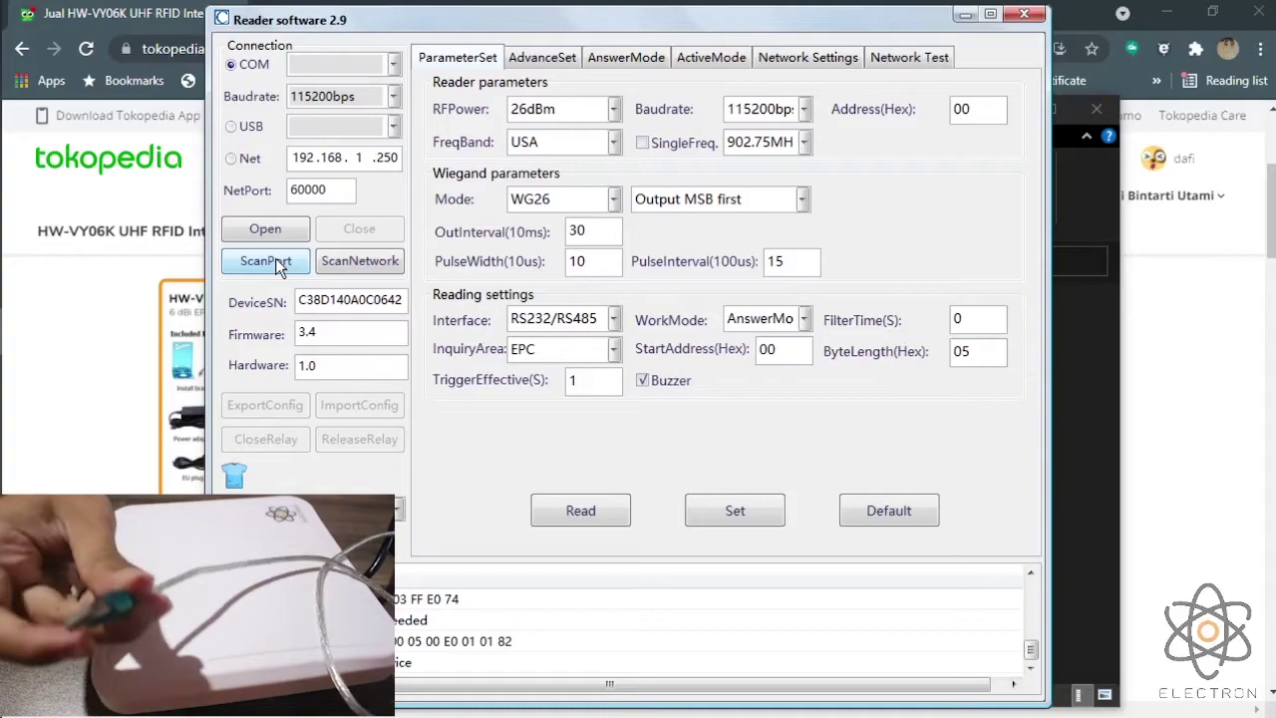
{"action": "left_click", "coordinate": [276, 258]}
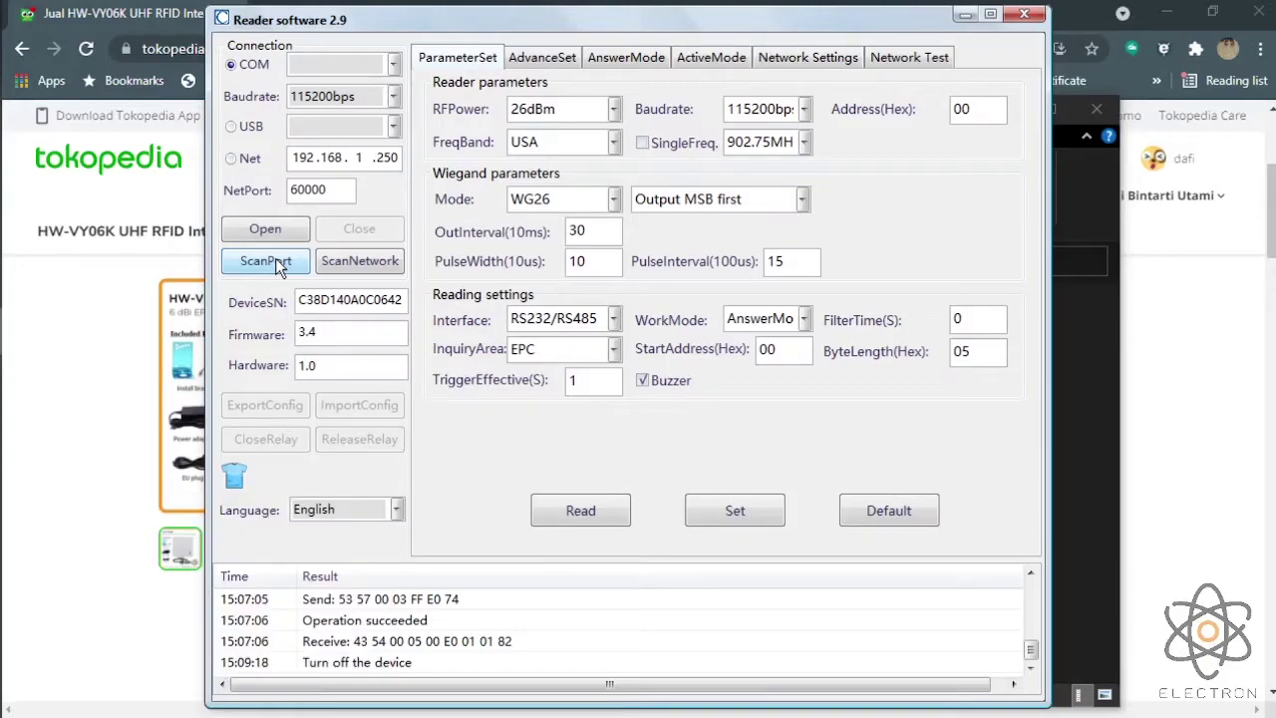
{"action": "left_click", "coordinate": [277, 259]}
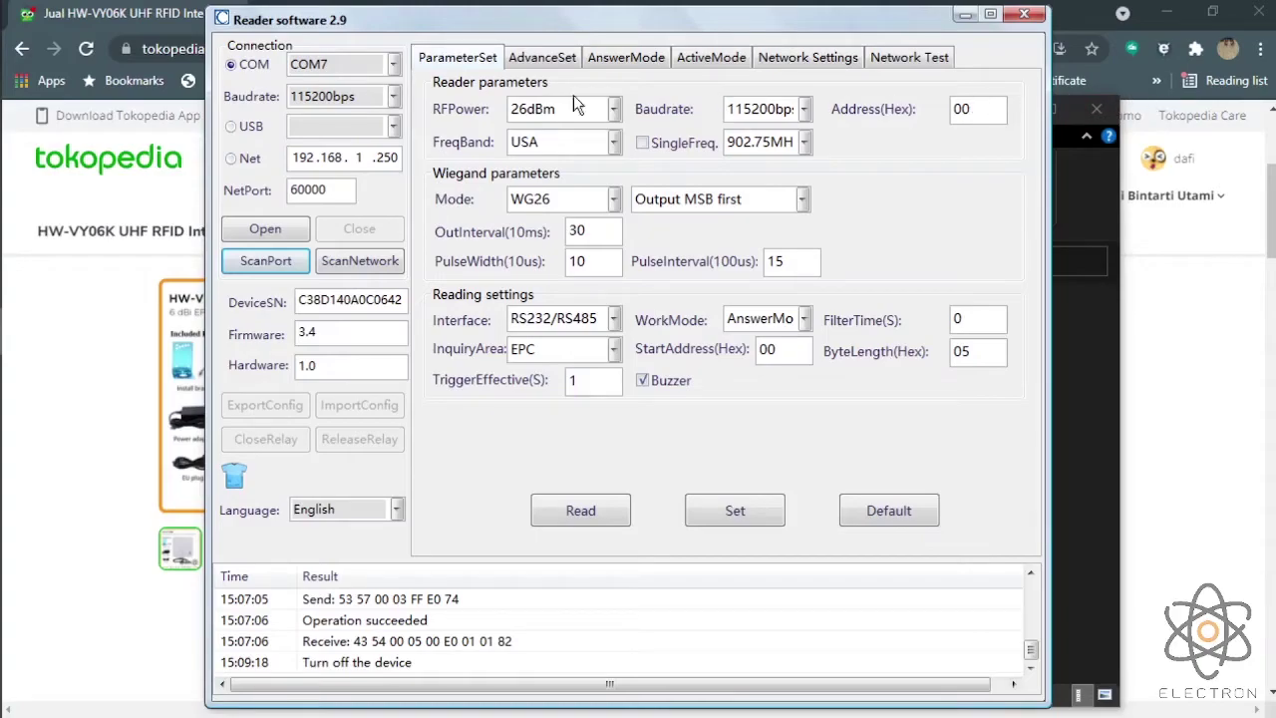
{"action": "left_click", "coordinate": [285, 235]}
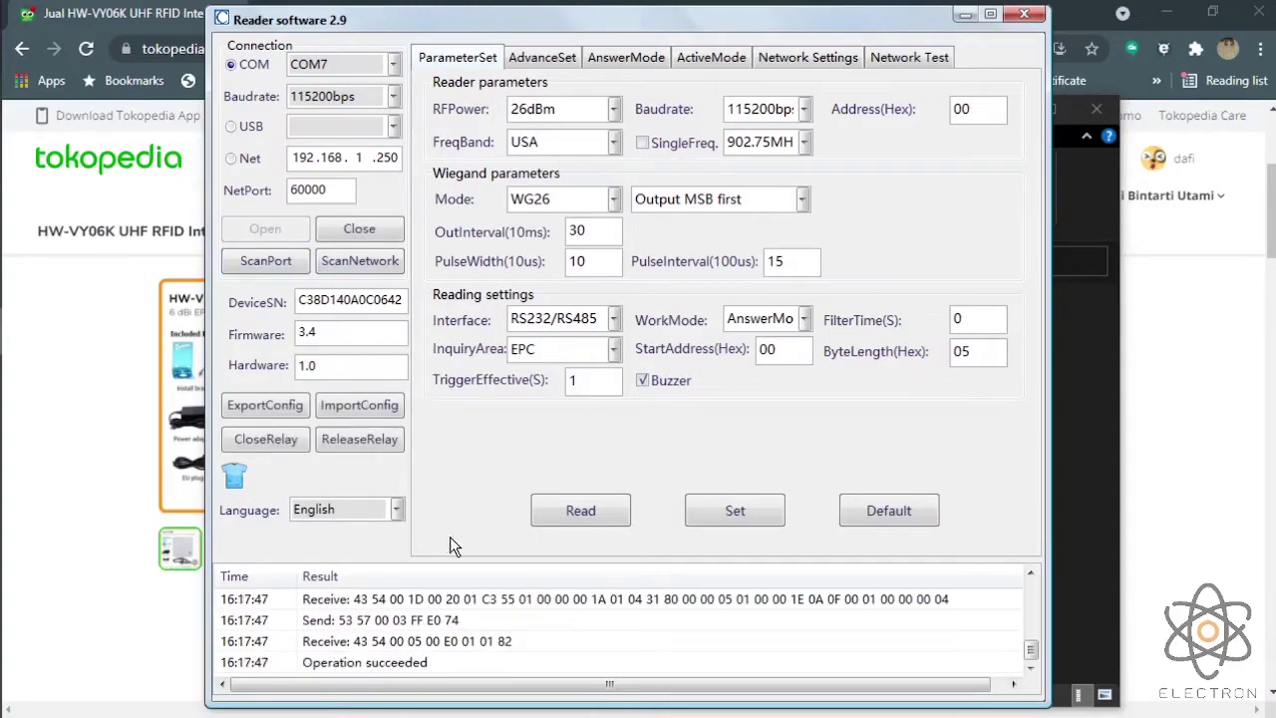
{"action": "left_click", "coordinate": [329, 601]}
{"action": "left_click", "coordinate": [337, 622]}
{"action": "left_click", "coordinate": [347, 641]}
{"action": "left_click", "coordinate": [349, 658]}
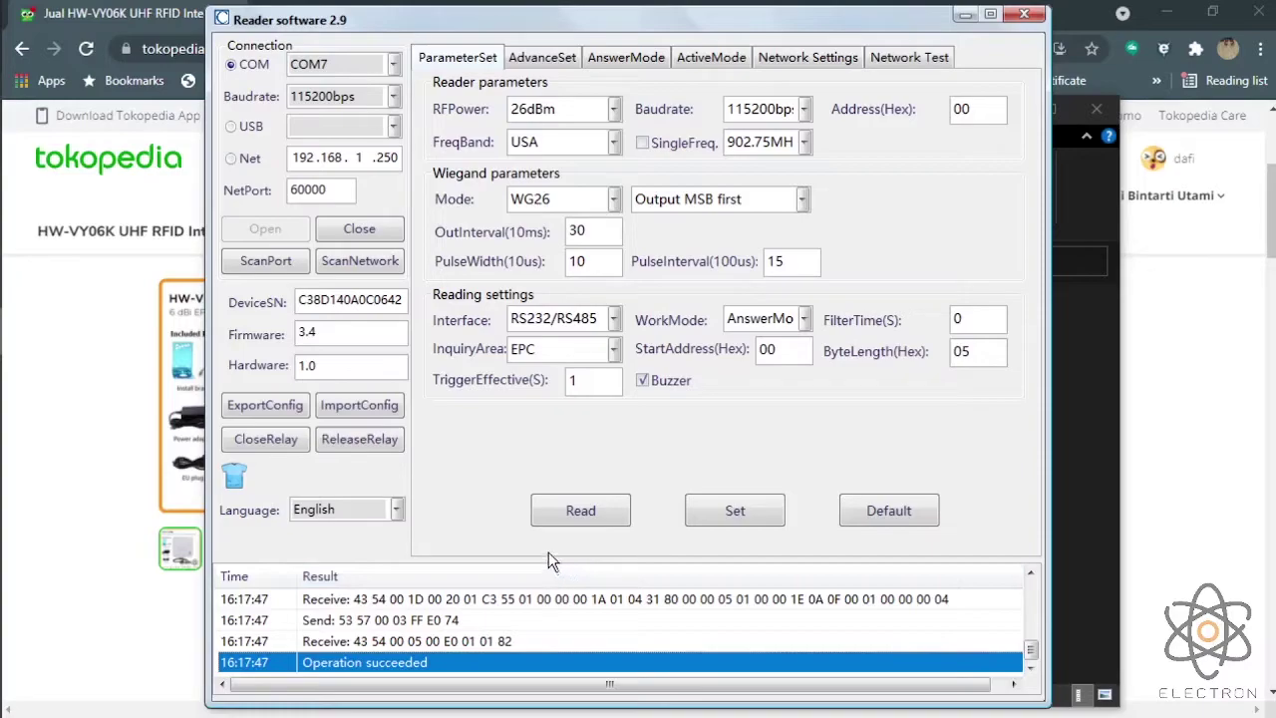
Read the reader's parameters, choosing interface RS232/RS485 and baud rate 115200bps while keeping Wiegand mode WG26
{"action": "left_click", "coordinate": [594, 510]}
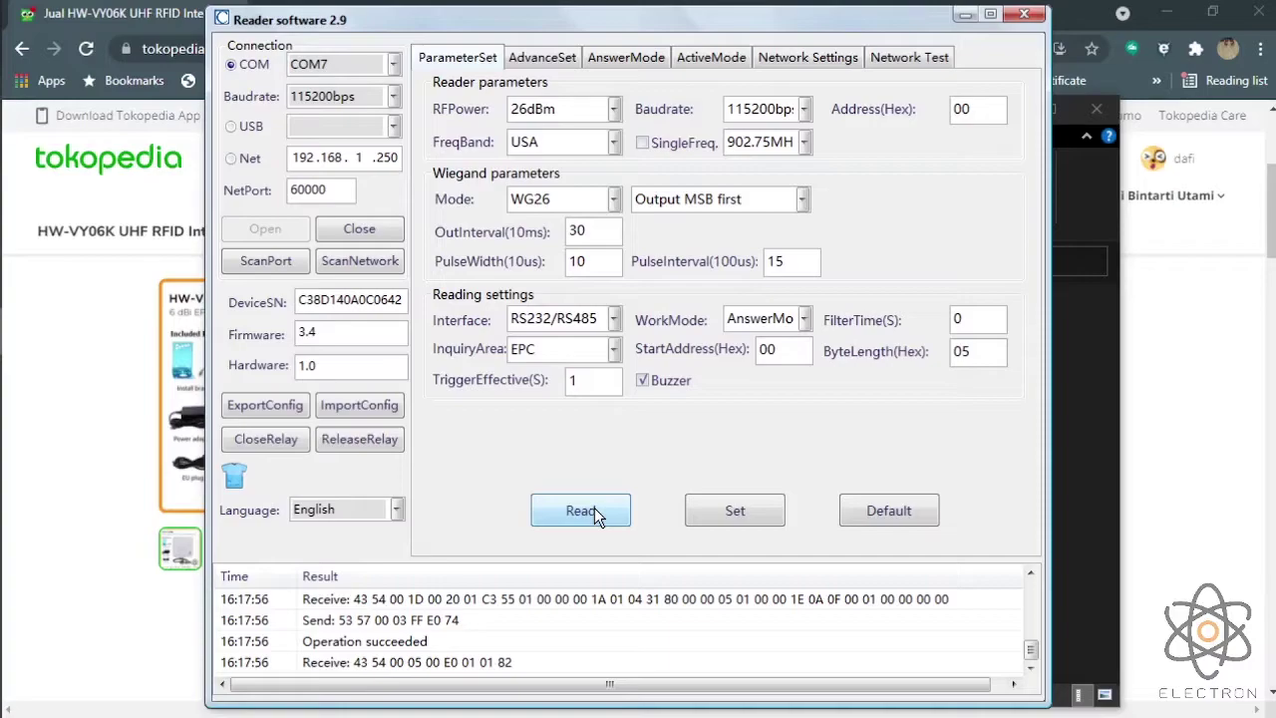
{"action": "left_click", "coordinate": [612, 320]}
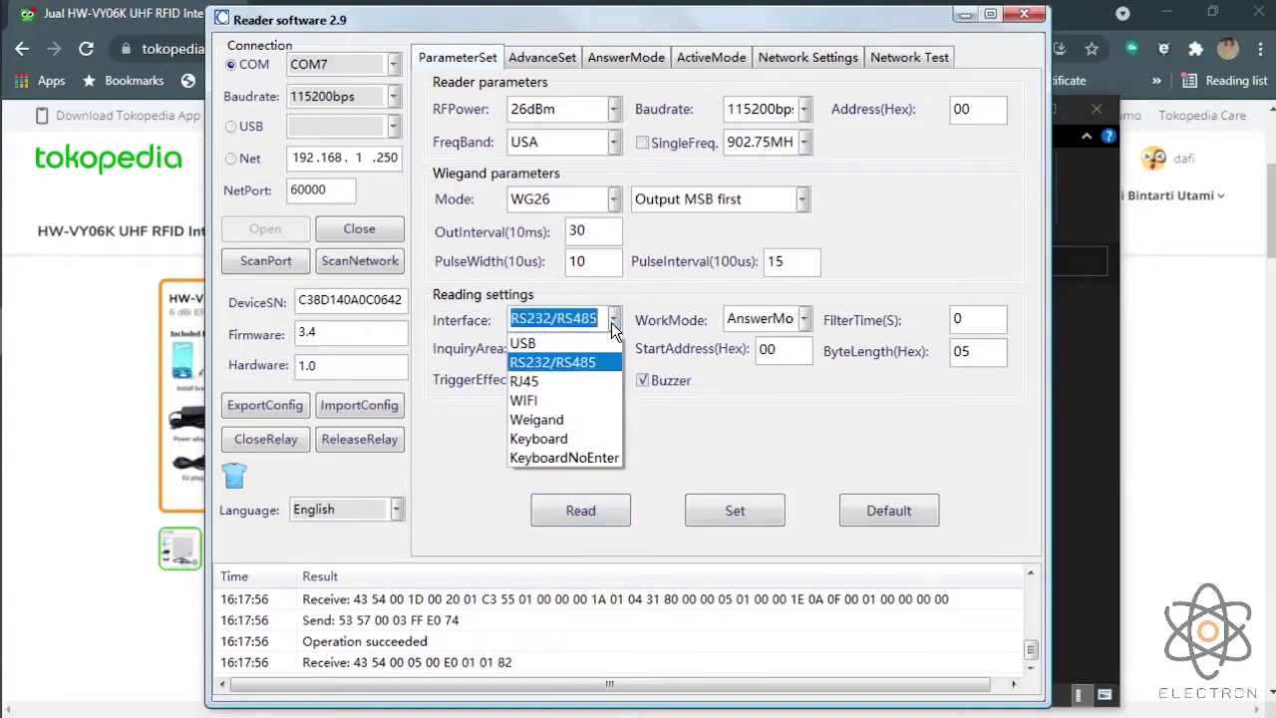
{"action": "left_click", "coordinate": [562, 367]}
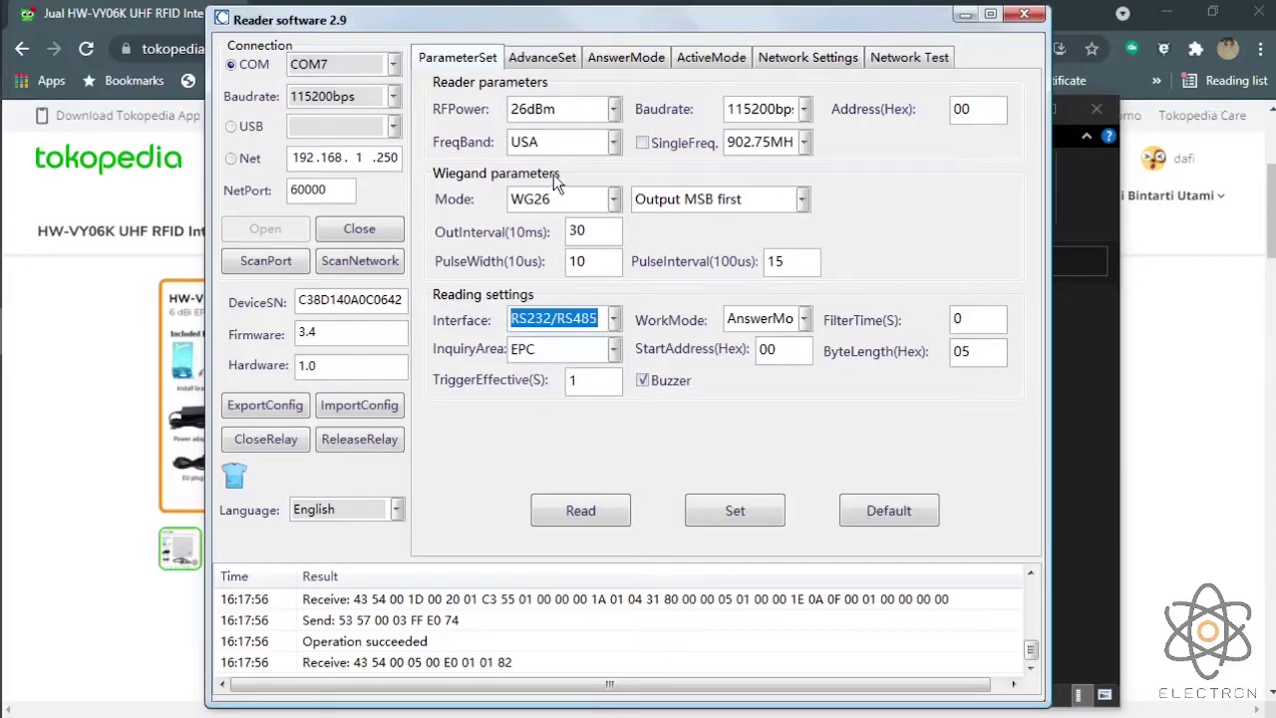
{"action": "left_click", "coordinate": [615, 200]}
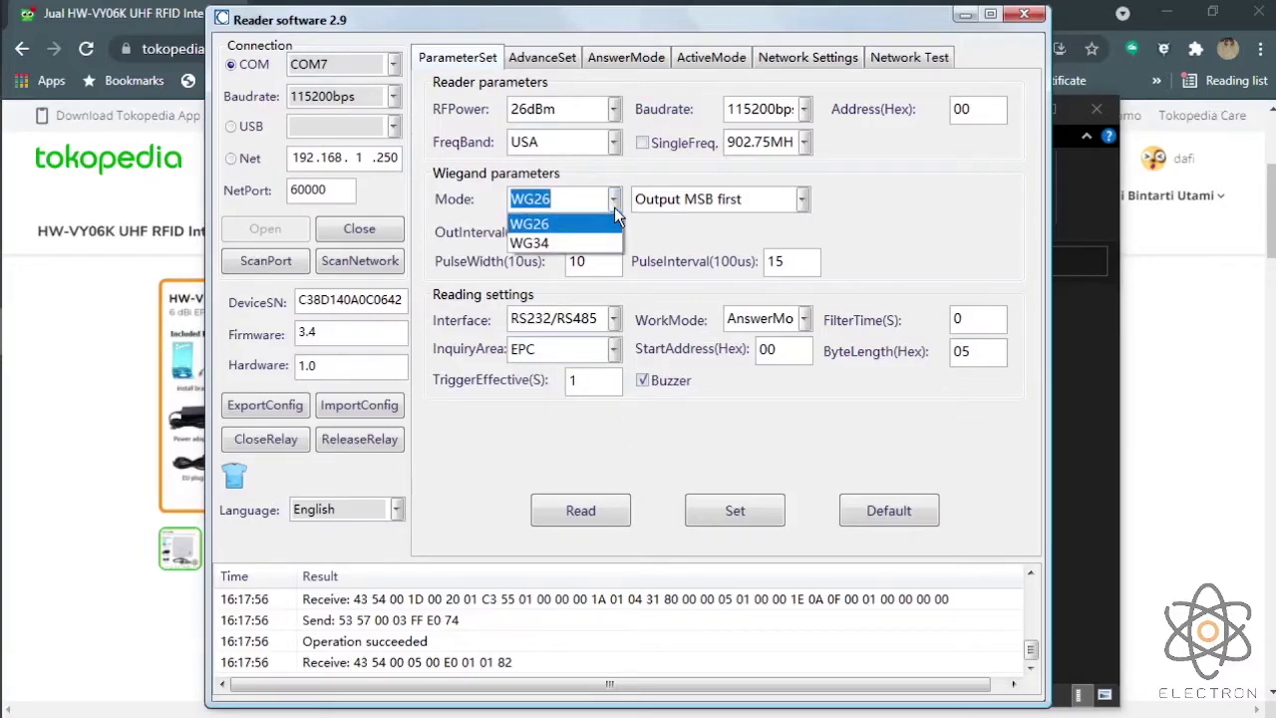
{"action": "left_click", "coordinate": [614, 208]}
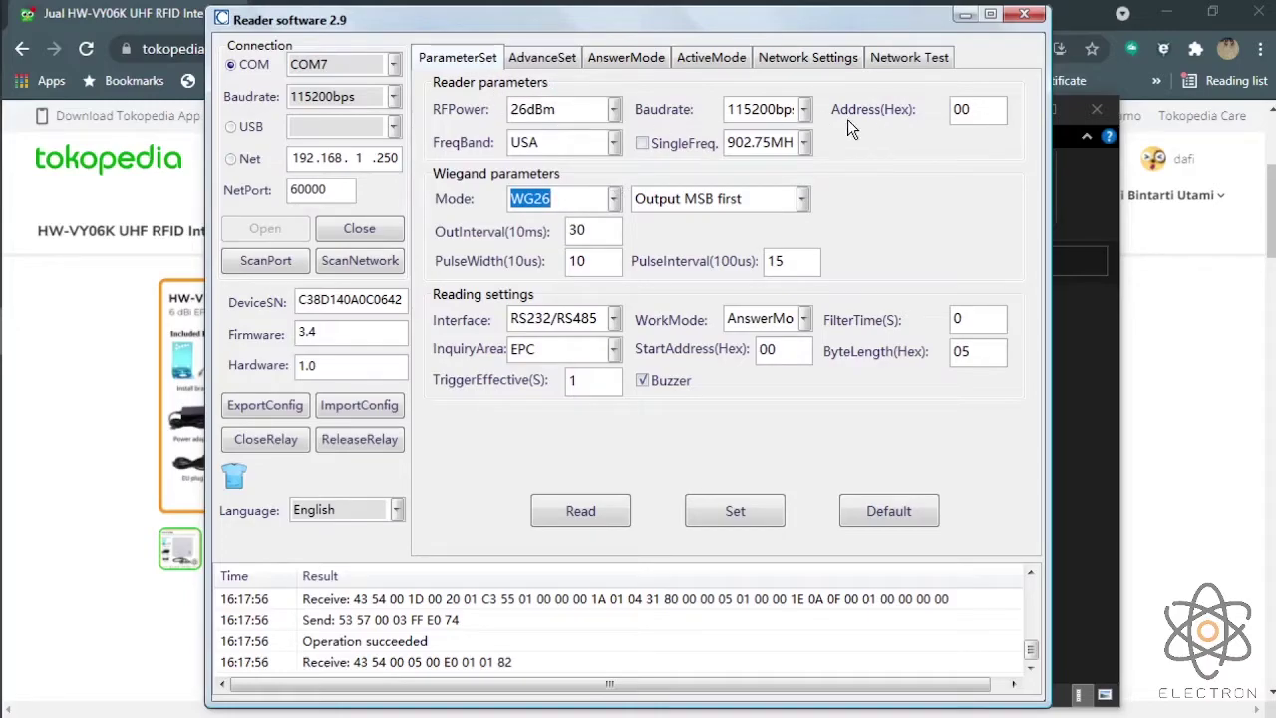
{"action": "left_click", "coordinate": [805, 111]}
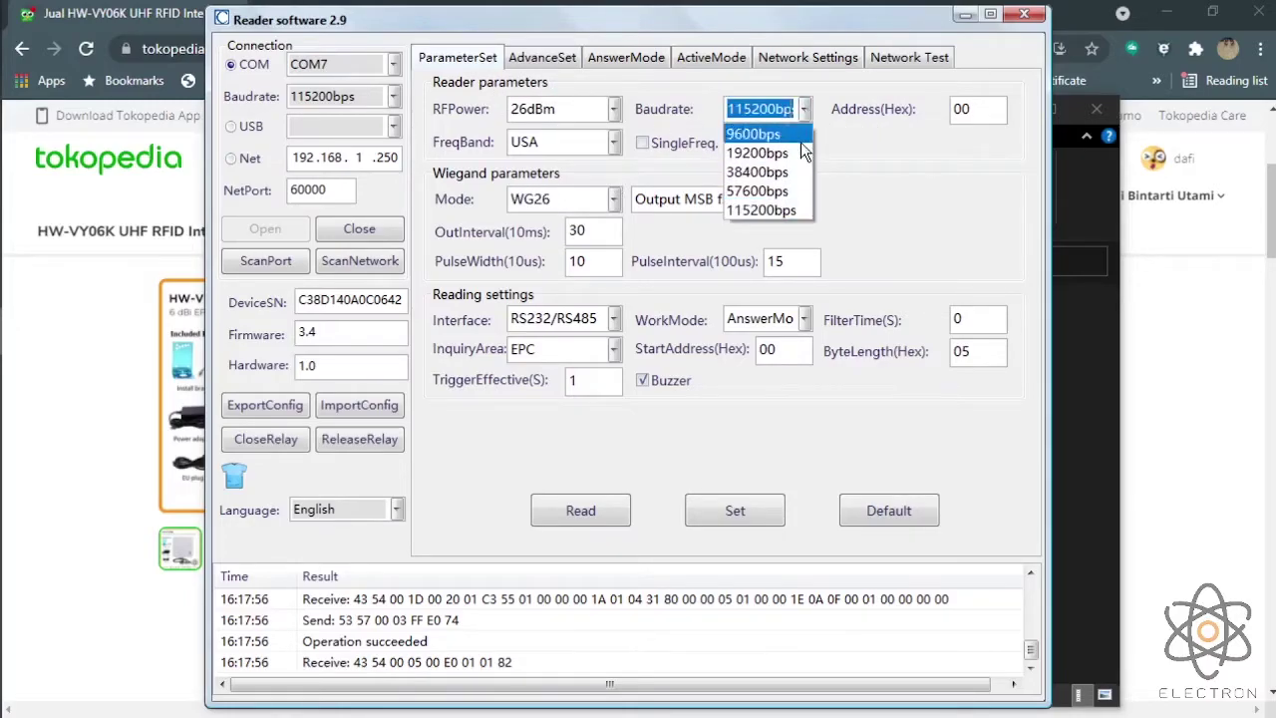
{"action": "left_click", "coordinate": [791, 213]}
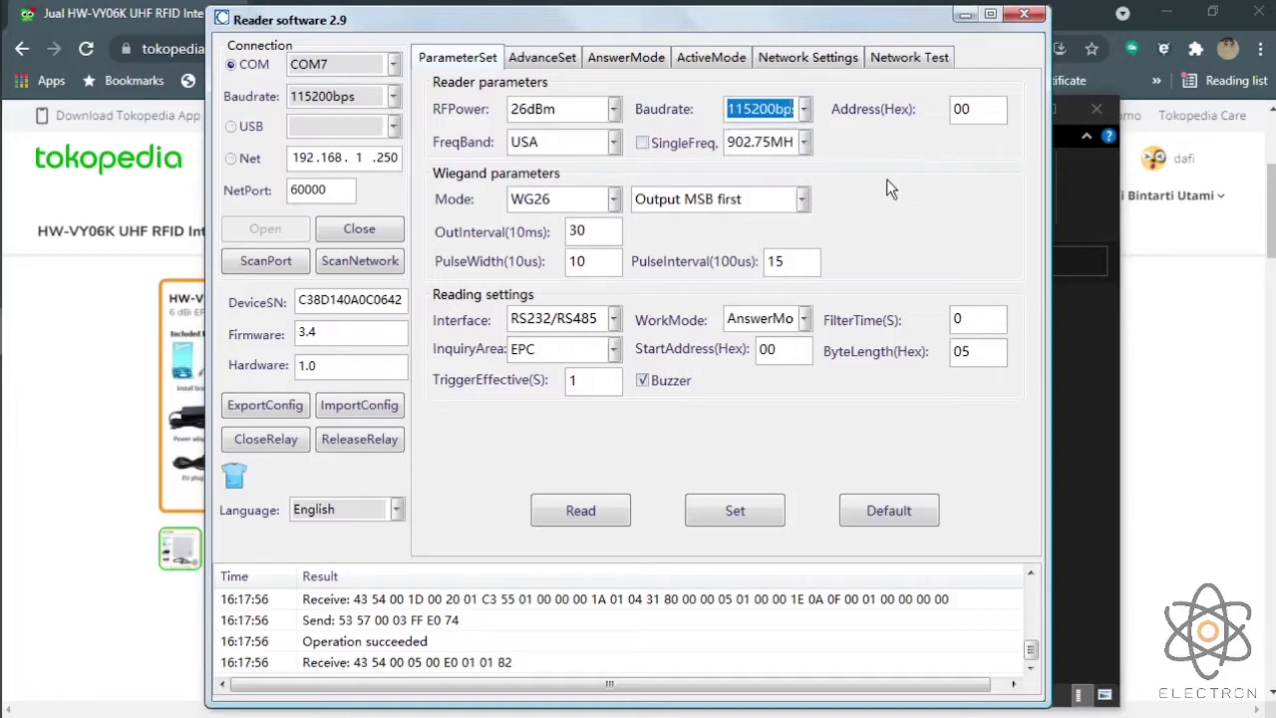
{"action": "left_click", "coordinate": [565, 513]}
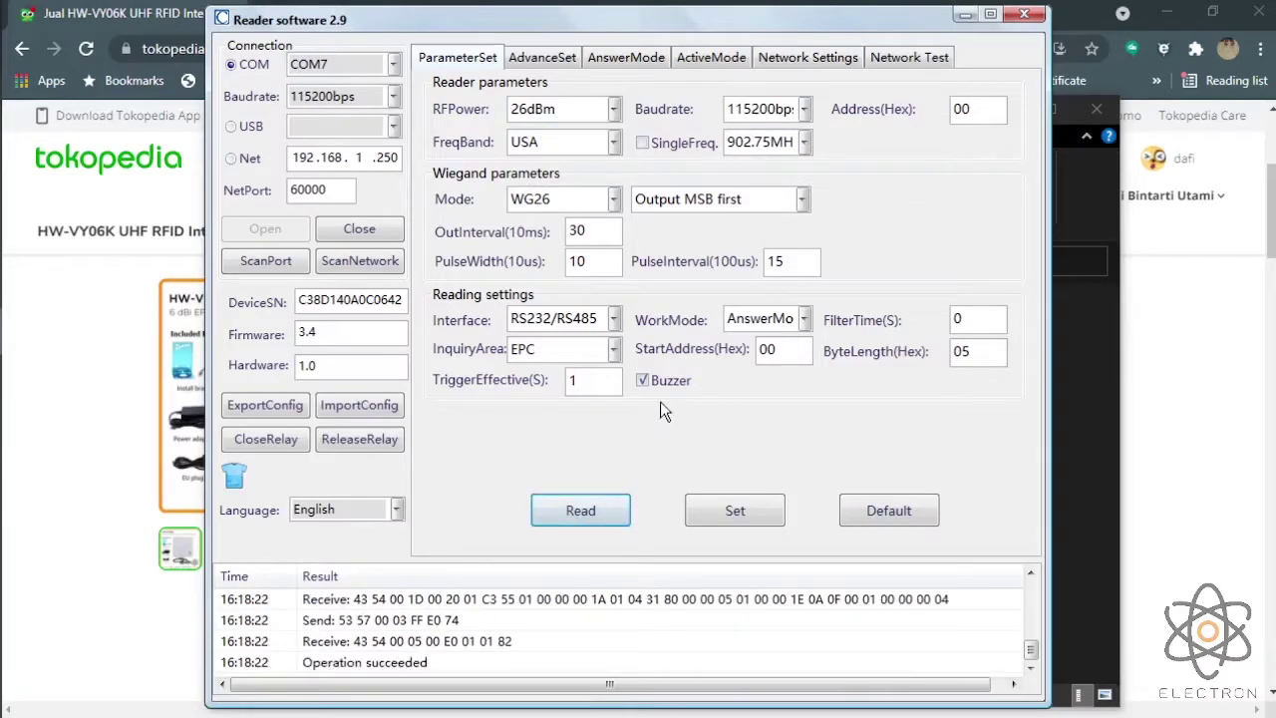
Set the reader's work mode to ActiveMode and apply the parameters to the device
{"action": "left_click", "coordinate": [803, 322]}
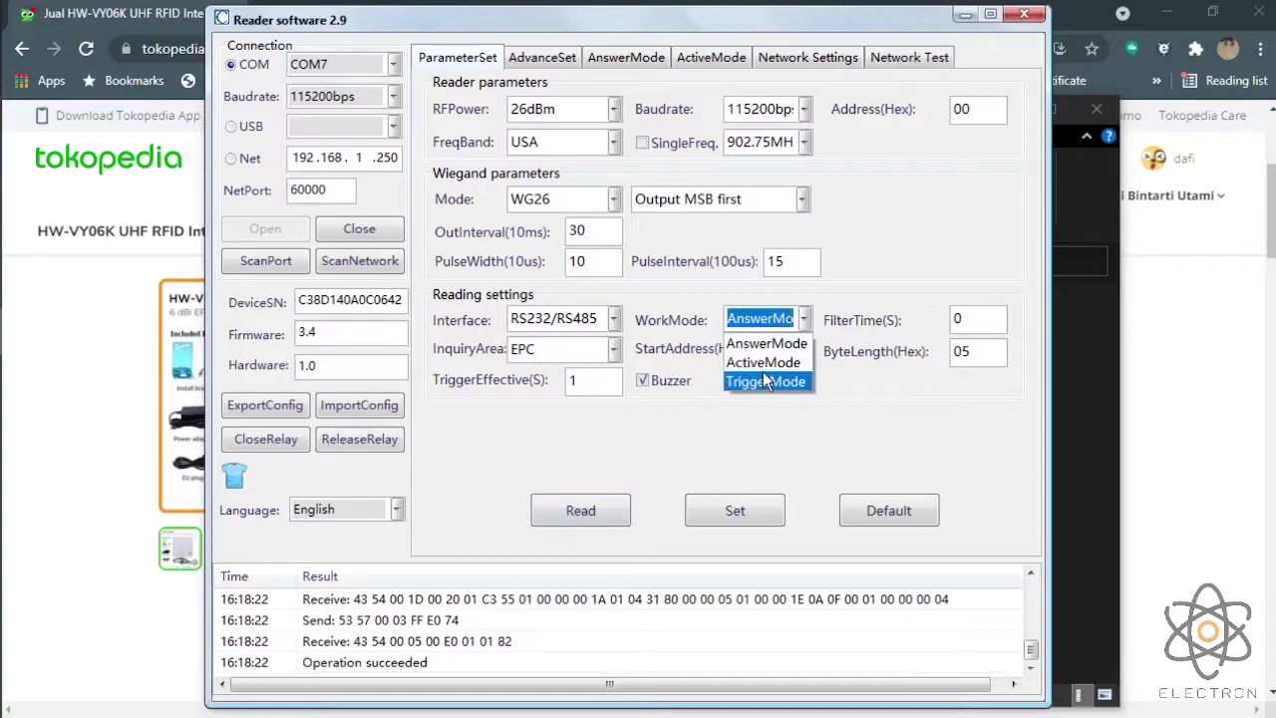
{"action": "left_click", "coordinate": [773, 364]}
{"action": "left_click", "coordinate": [803, 321]}
{"action": "left_click", "coordinate": [785, 361]}
{"action": "left_click", "coordinate": [765, 509]}
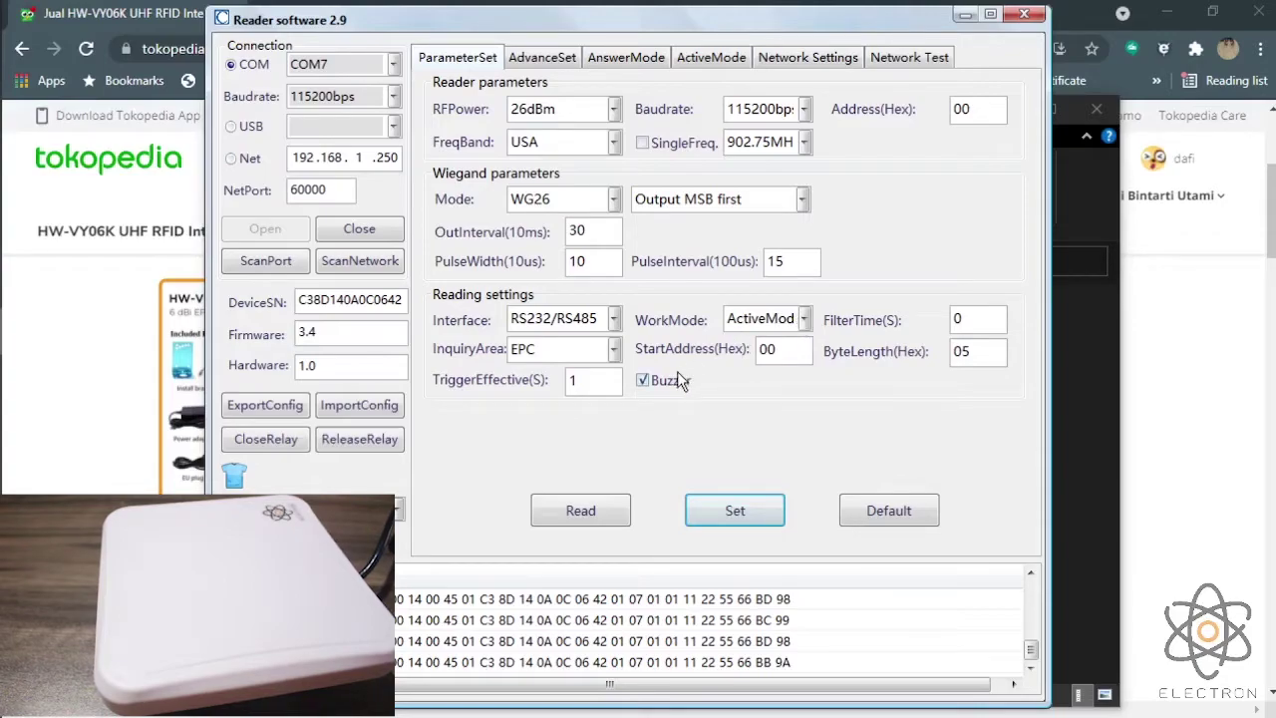
Examine the inquiry area options and the password and mask fields among the advanced reading permissions
{"action": "left_click", "coordinate": [613, 351]}
{"action": "left_click", "coordinate": [613, 351]}
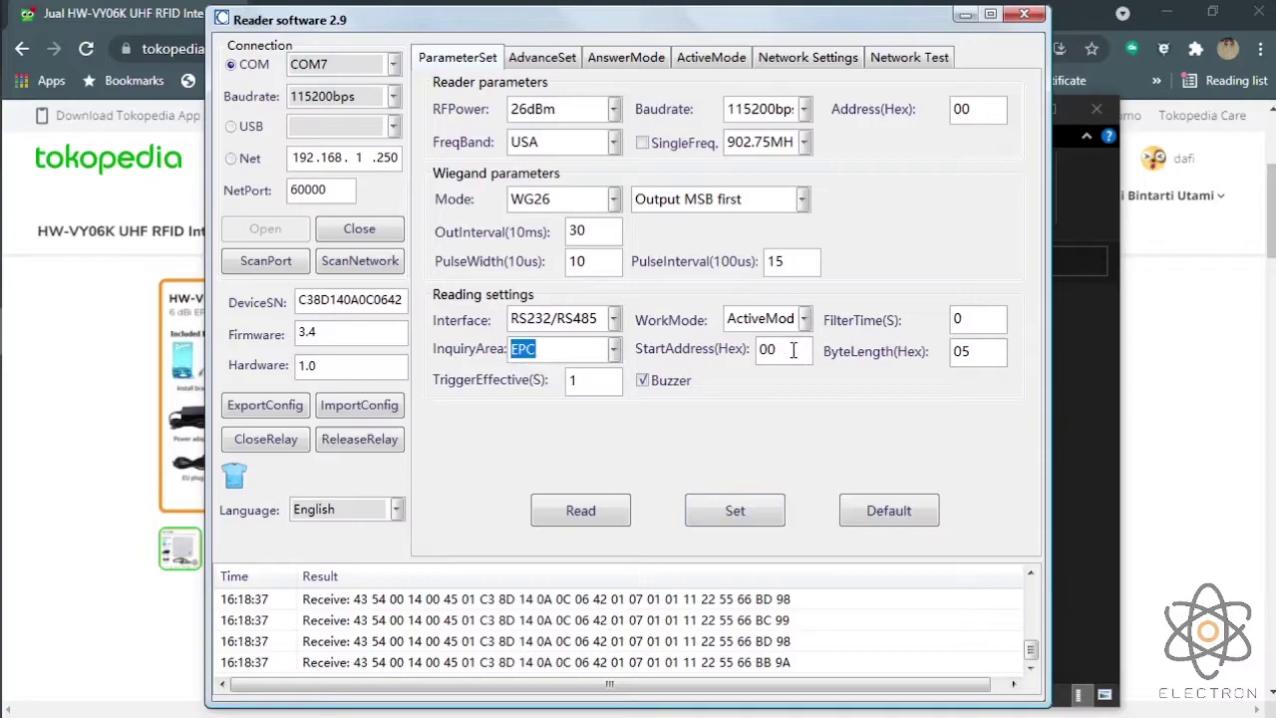
{"action": "left_click", "coordinate": [616, 351]}
{"action": "left_click", "coordinate": [615, 351]}
{"action": "left_click", "coordinate": [544, 57]}
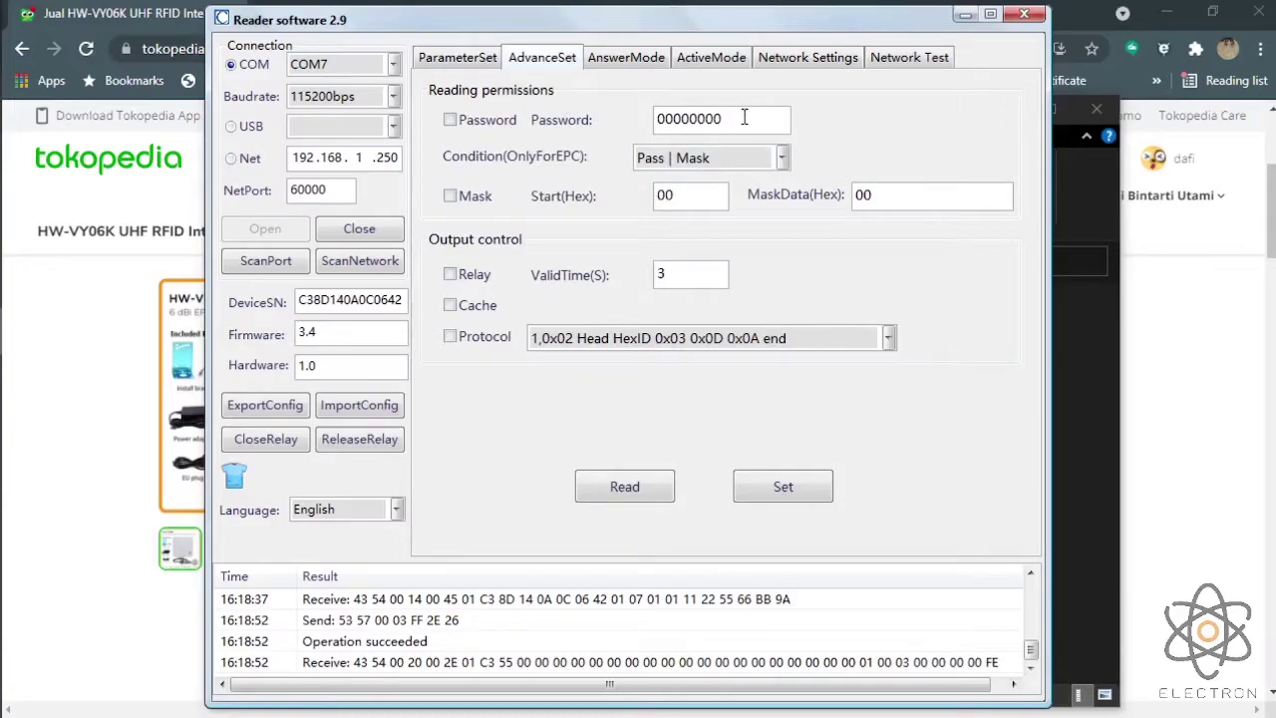
{"action": "left_click_drag", "start_coordinate": [755, 120], "coordinate": [648, 127]}
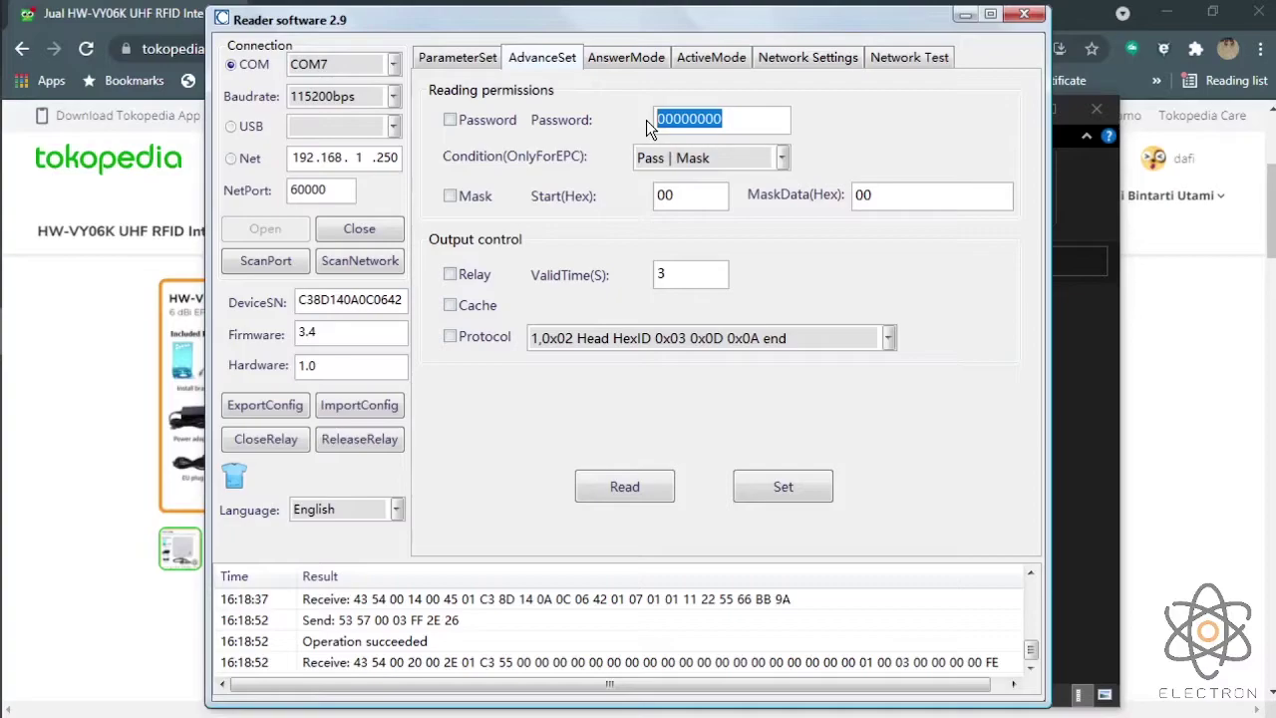
{"action": "left_click", "coordinate": [727, 121]}
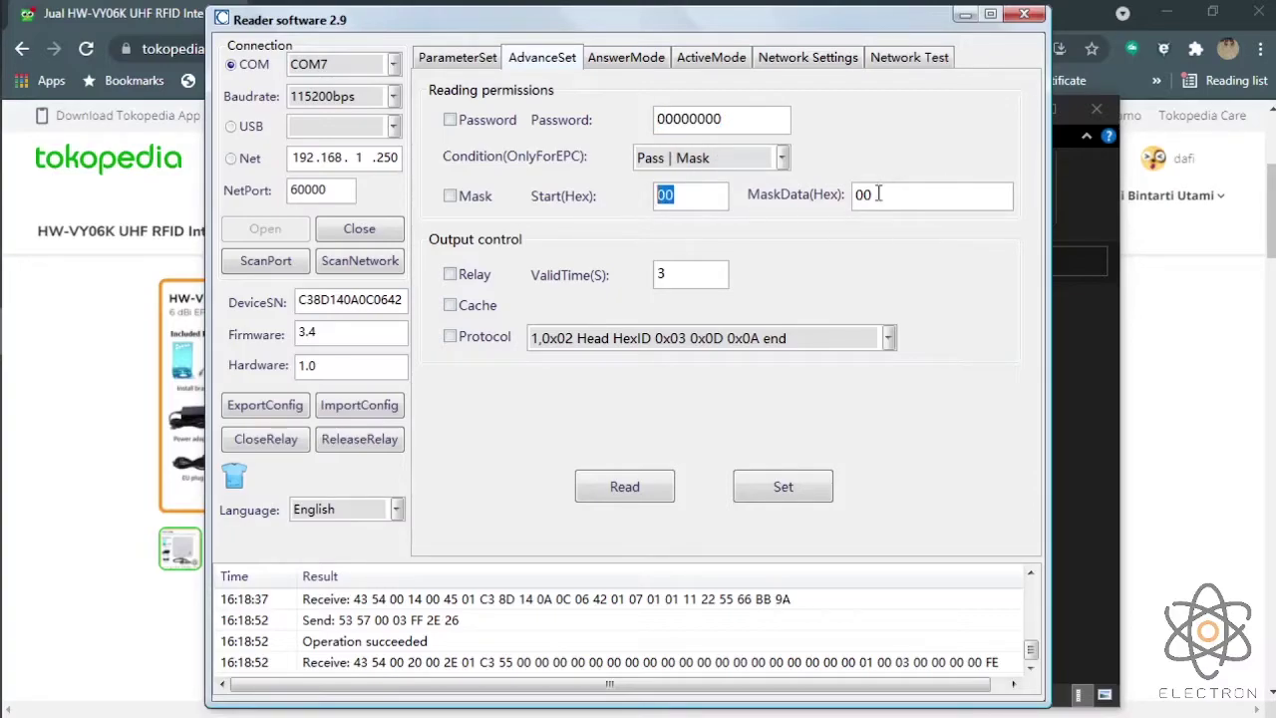
{"action": "left_click_drag", "start_coordinate": [877, 193], "coordinate": [831, 203]}
{"action": "left_click_drag", "start_coordinate": [681, 199], "coordinate": [616, 194]}
{"action": "left_click_drag", "start_coordinate": [883, 194], "coordinate": [613, 191]}
{"action": "left_click_drag", "start_coordinate": [698, 197], "coordinate": [663, 192]}
{"action": "left_click", "coordinate": [688, 194]}
{"action": "double_click", "coordinate": [866, 195]}
Start capturing RFID tags in the active mode tag list
{"action": "left_click", "coordinate": [703, 62]}
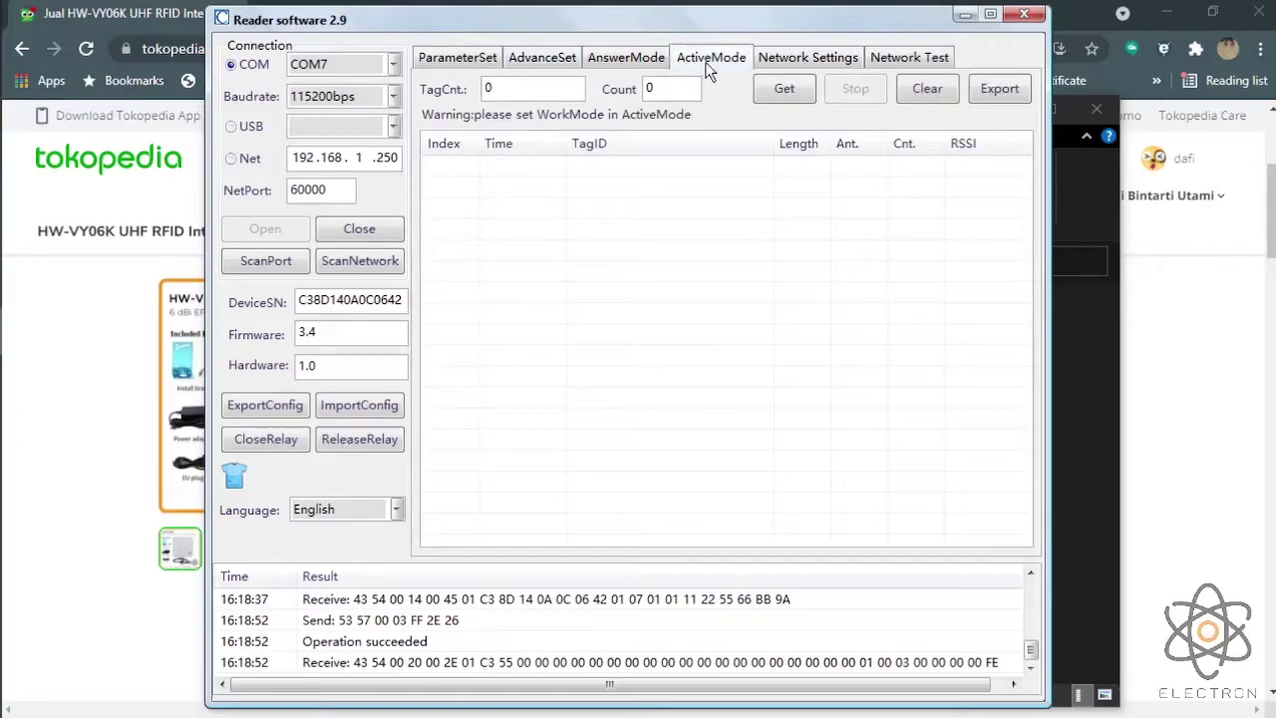
{"action": "left_click", "coordinate": [784, 91]}
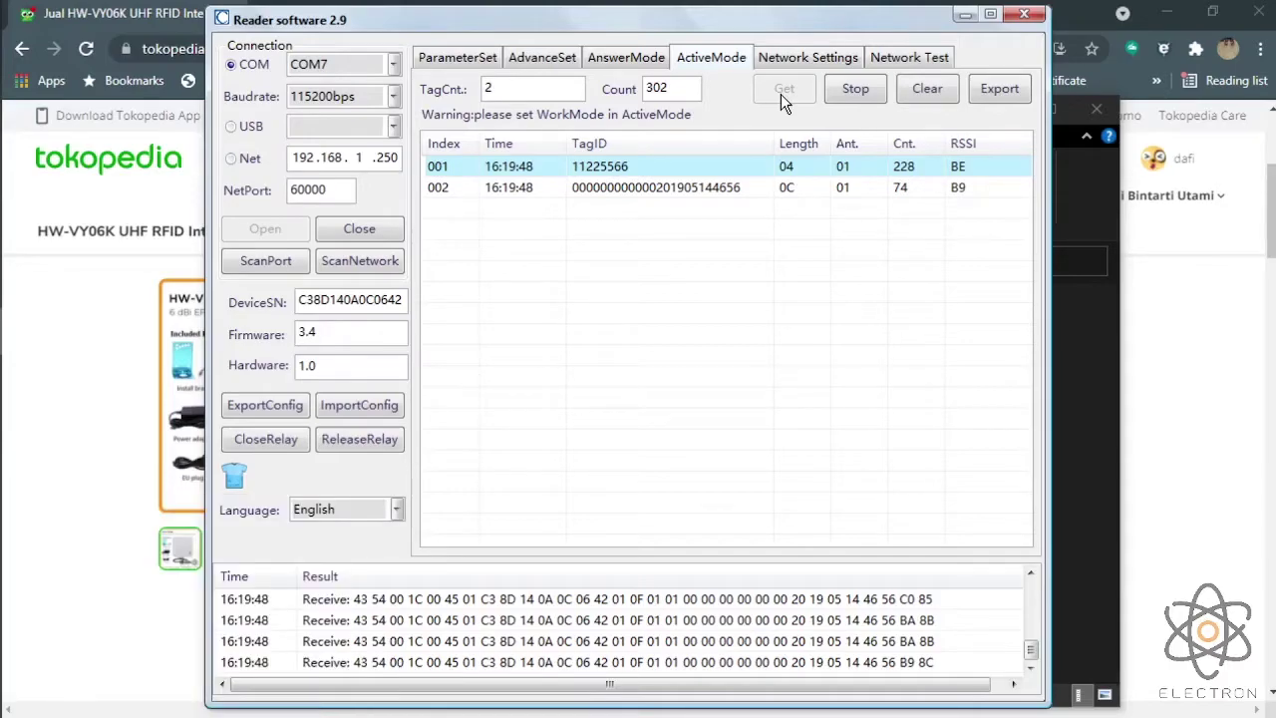
Set the reader's work mode to AnswerMode and apply the parameters to the device
{"action": "left_click", "coordinate": [482, 61]}
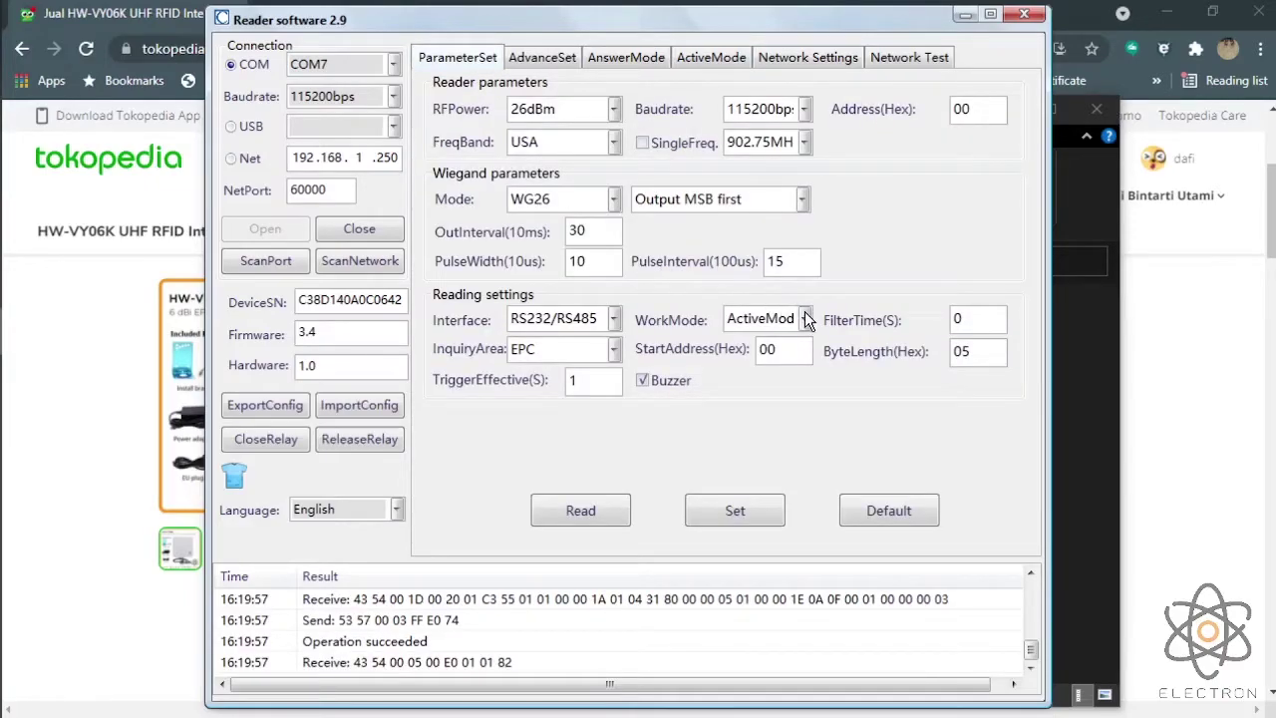
{"action": "left_click", "coordinate": [805, 317]}
{"action": "left_click", "coordinate": [778, 338]}
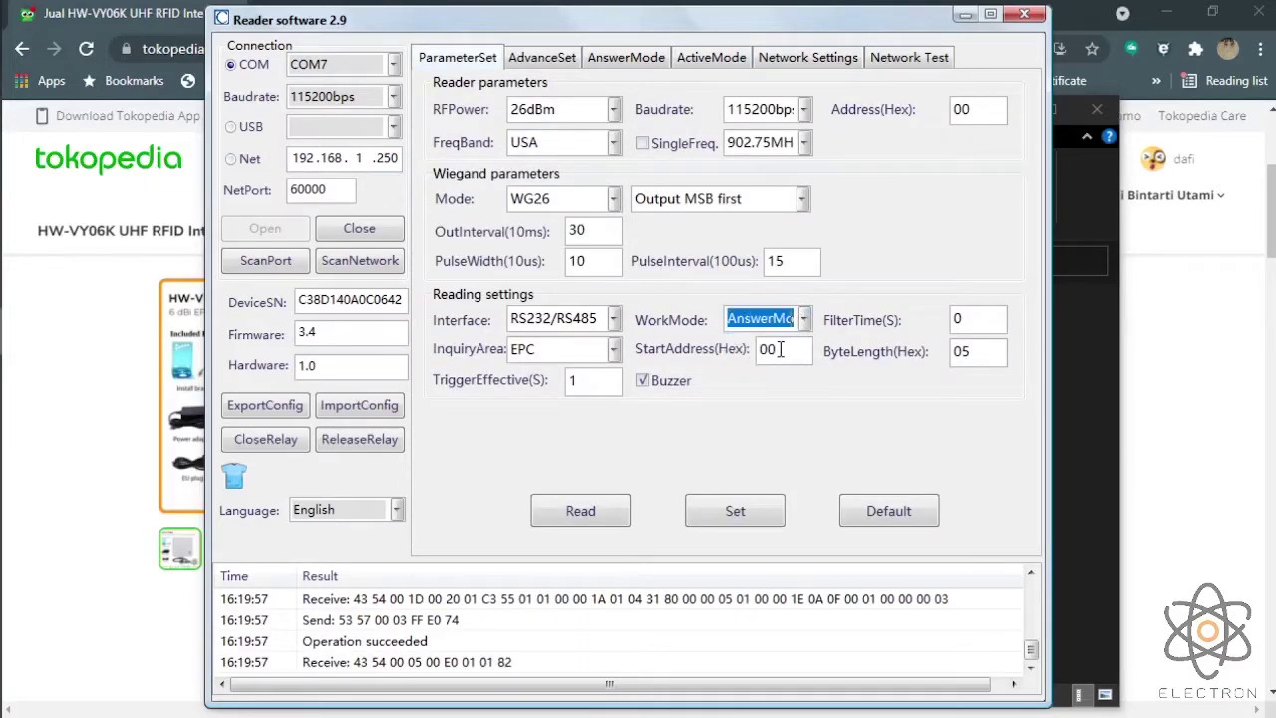
{"action": "left_click", "coordinate": [743, 514]}
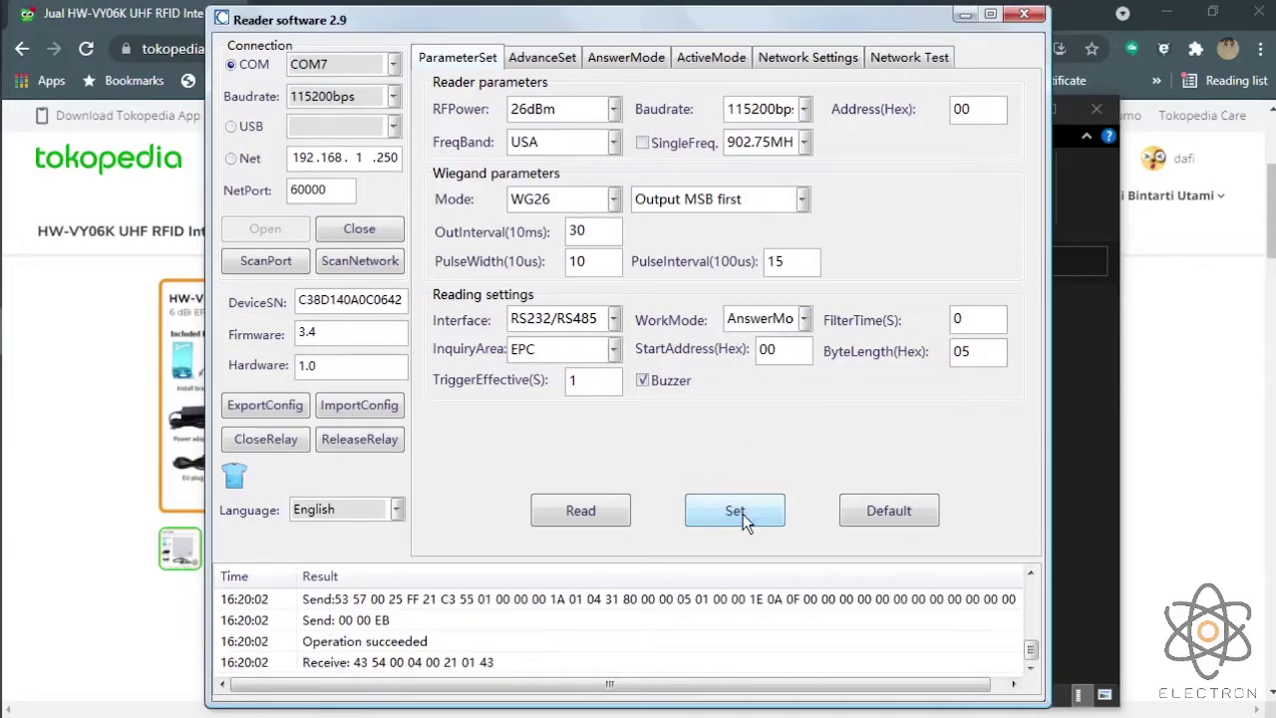
View the answer mode tag reading and writing options, and return to the reader parameters
{"action": "left_click", "coordinate": [622, 60]}
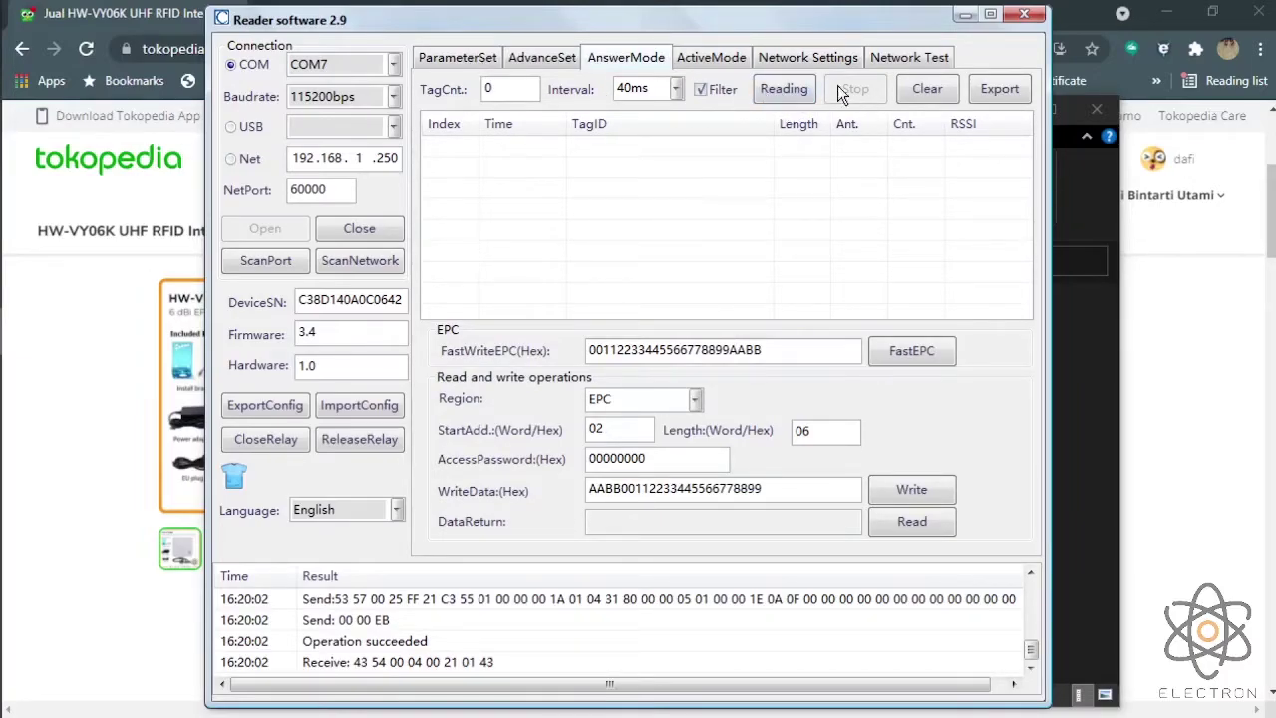
{"action": "left_click", "coordinate": [464, 58]}
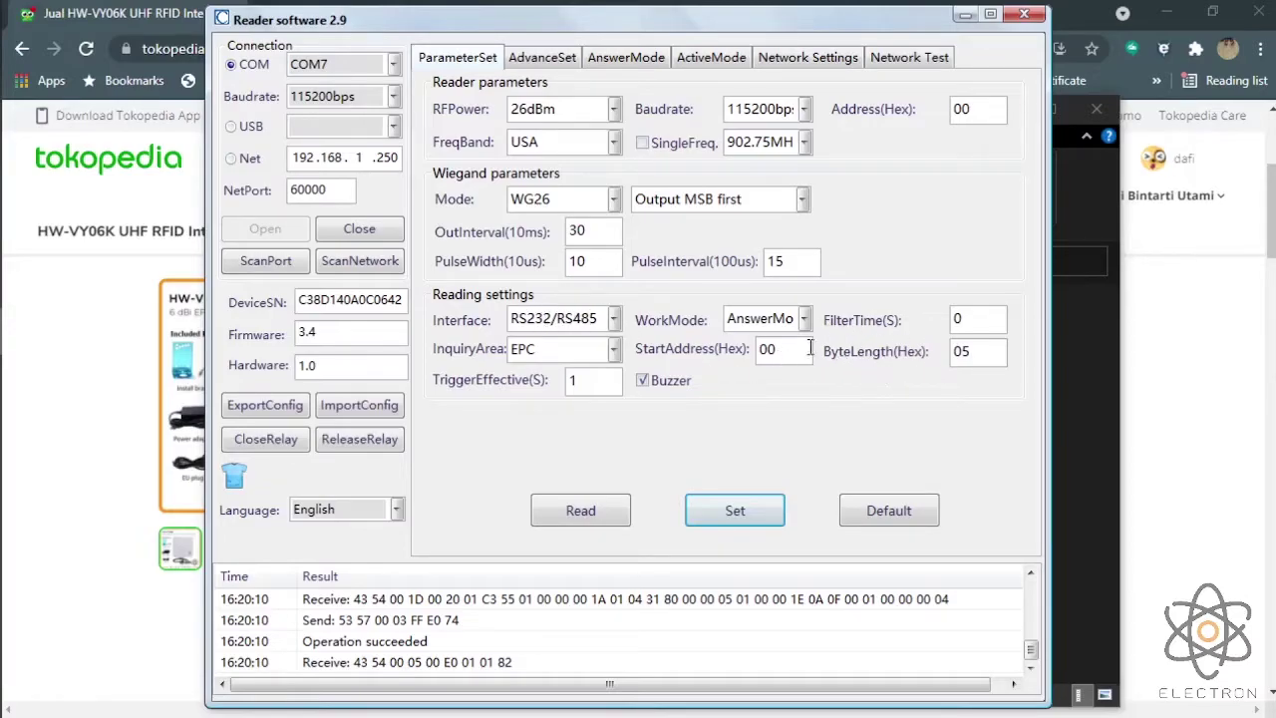
Read the RFID tags near the antenna in answer mode, and stop the reading once a tag is listed
{"action": "left_click", "coordinate": [608, 57]}
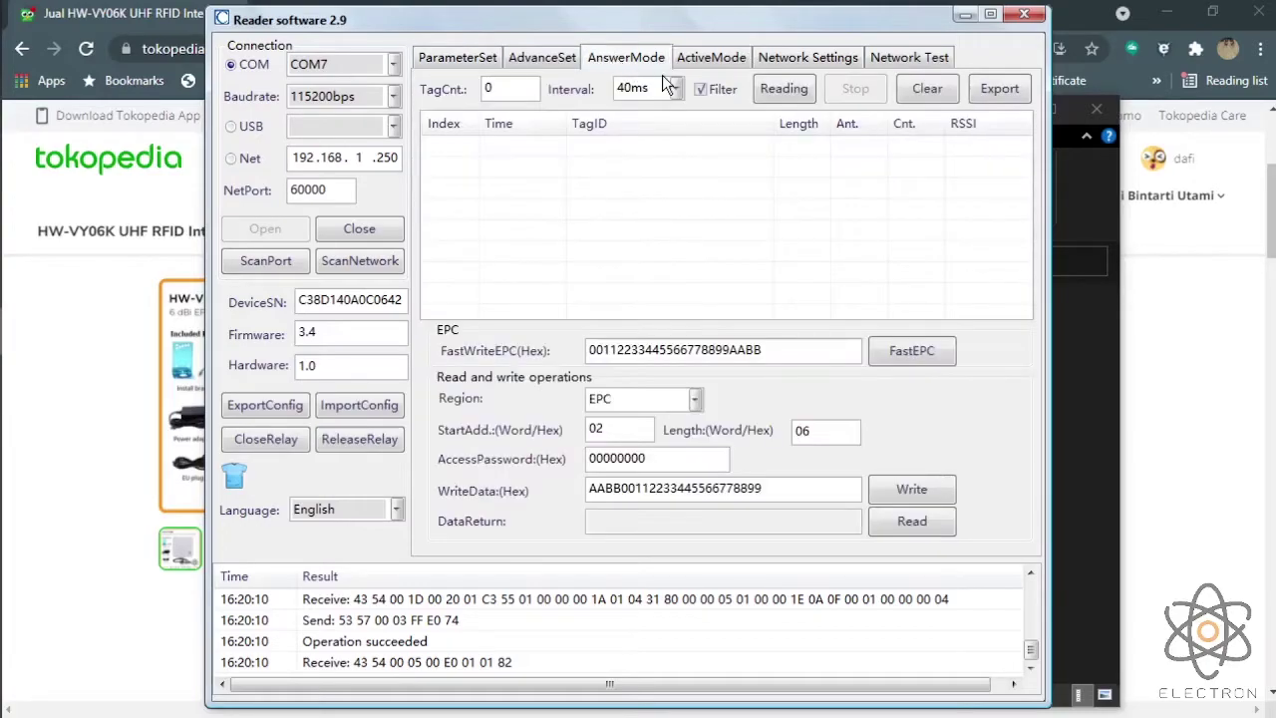
{"action": "left_click", "coordinate": [783, 90]}
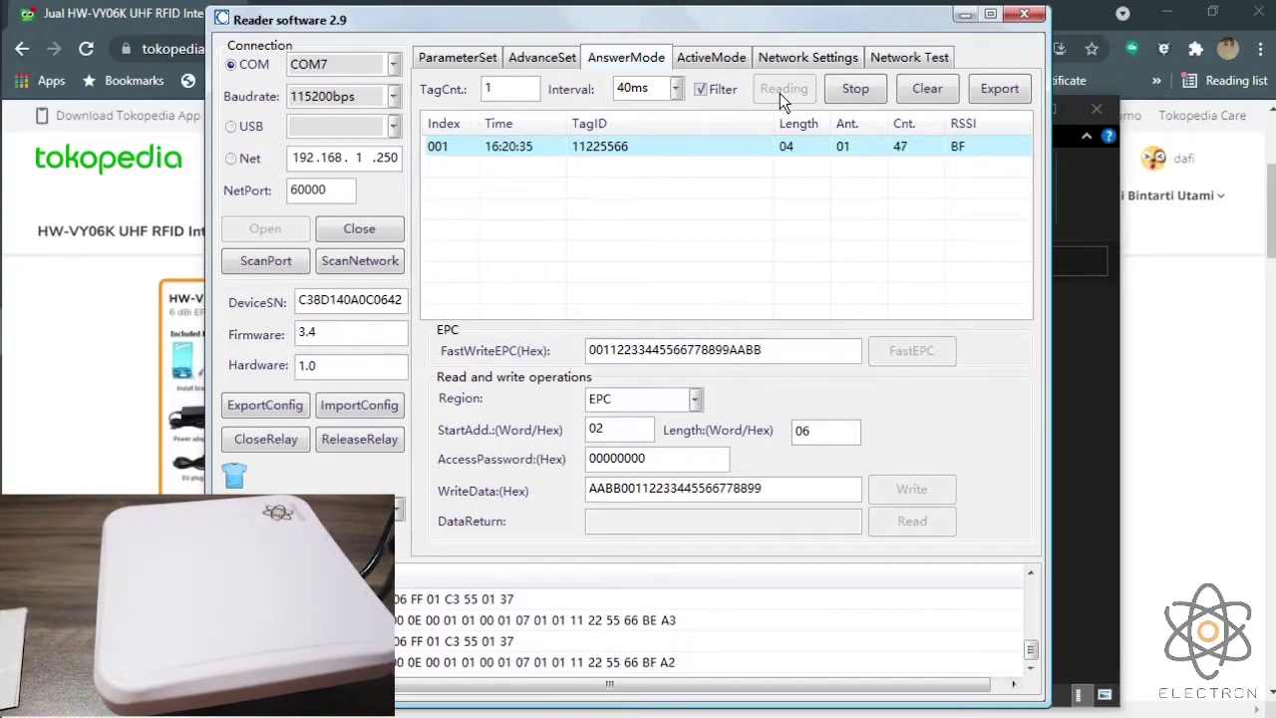
{"action": "left_click", "coordinate": [853, 89]}
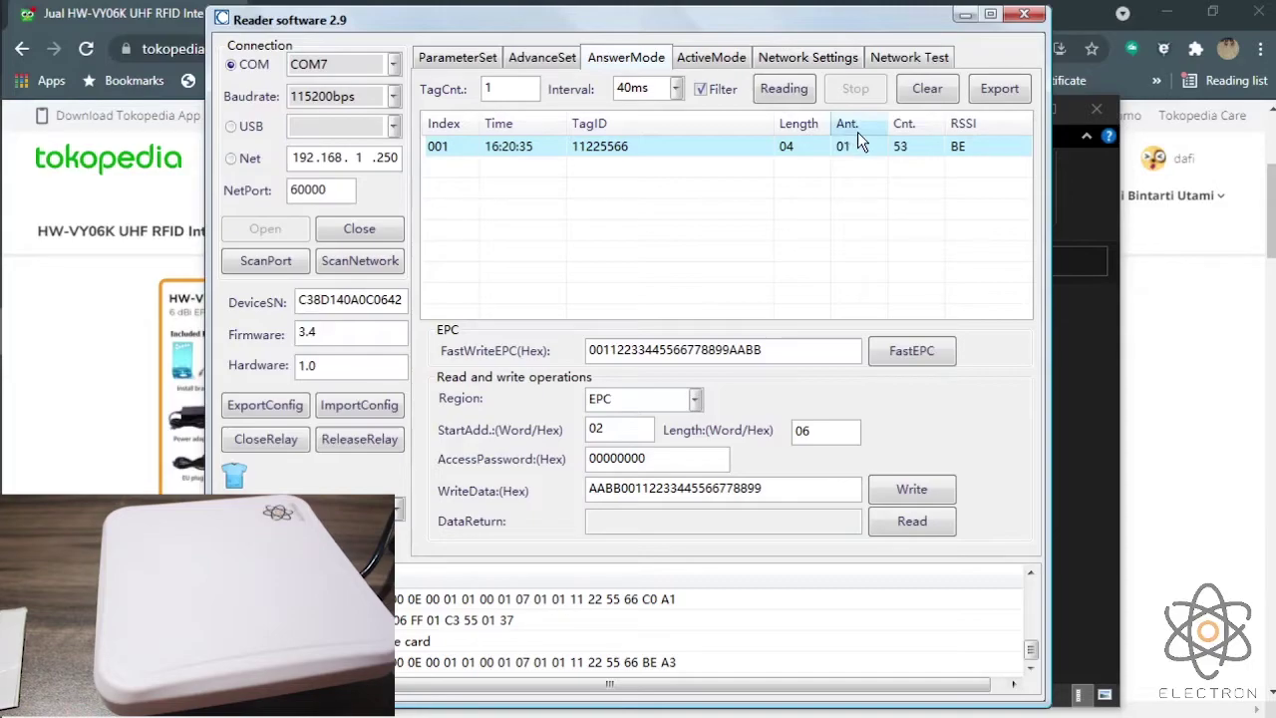
Examine the memory region options for answer mode tag read and write operations, and return to the reader parameters
{"action": "left_click", "coordinate": [695, 400]}
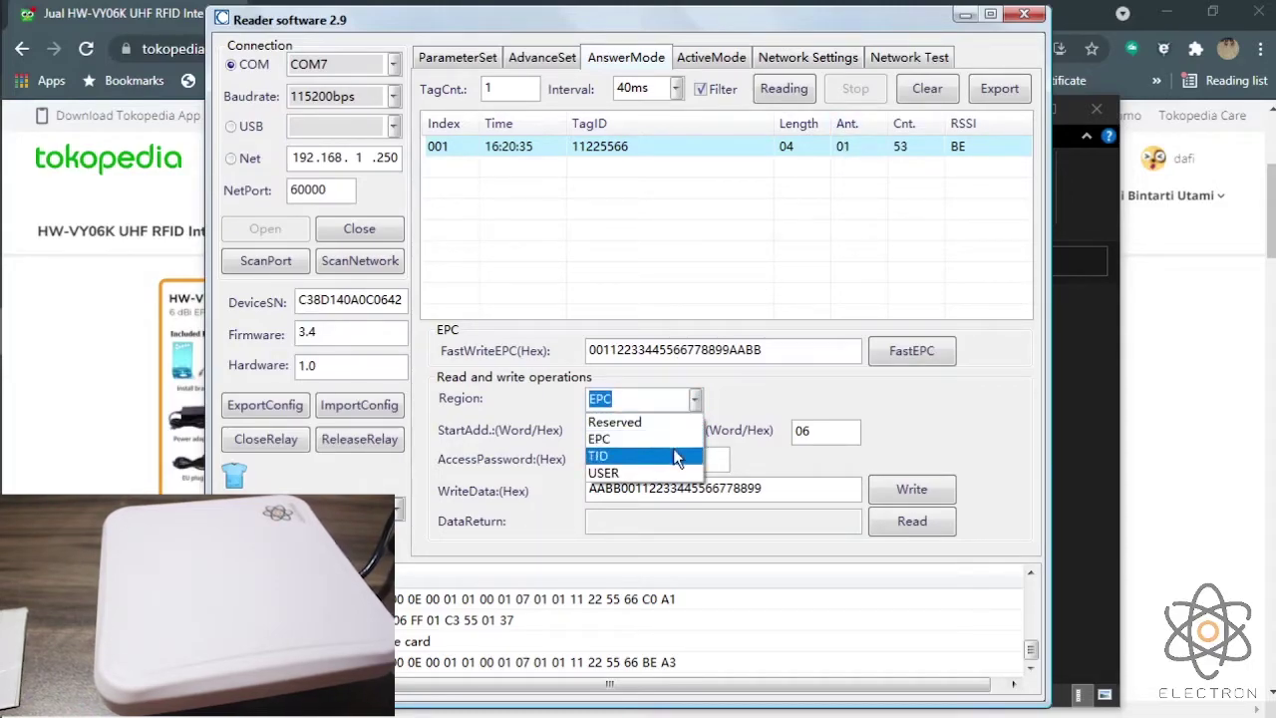
{"action": "left_click", "coordinate": [766, 396]}
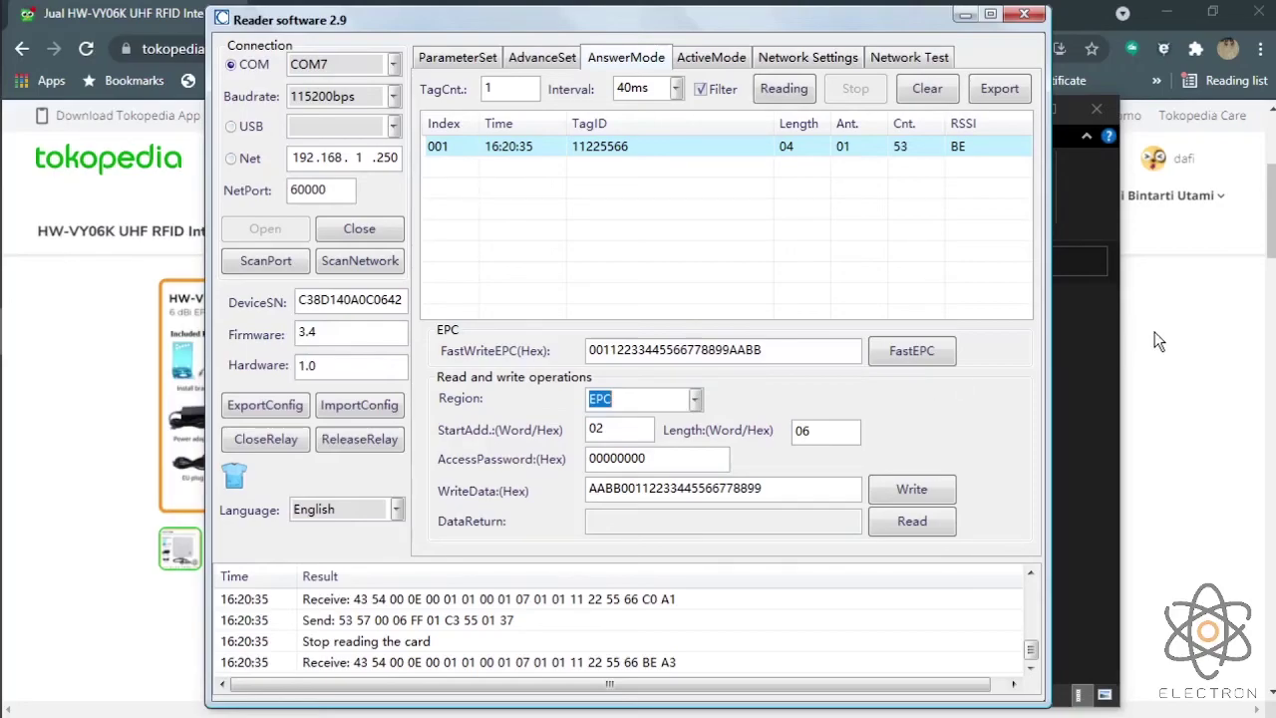
{"action": "left_click", "coordinate": [498, 60]}
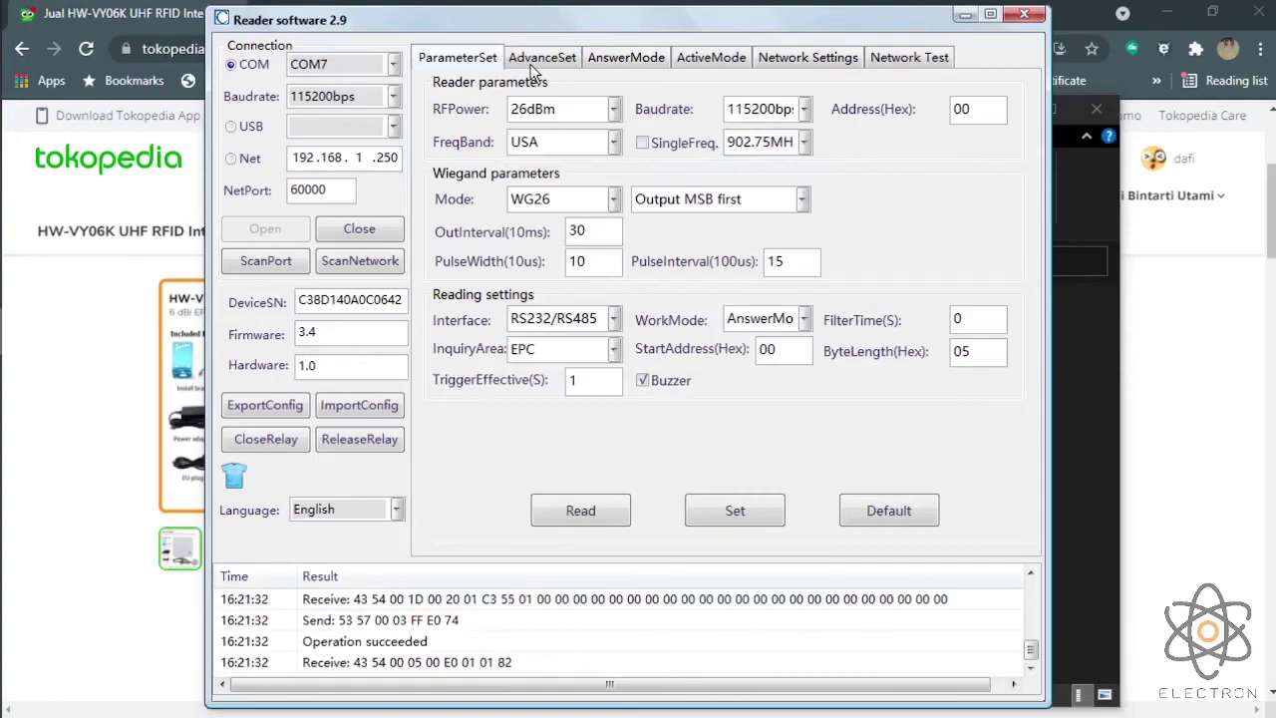